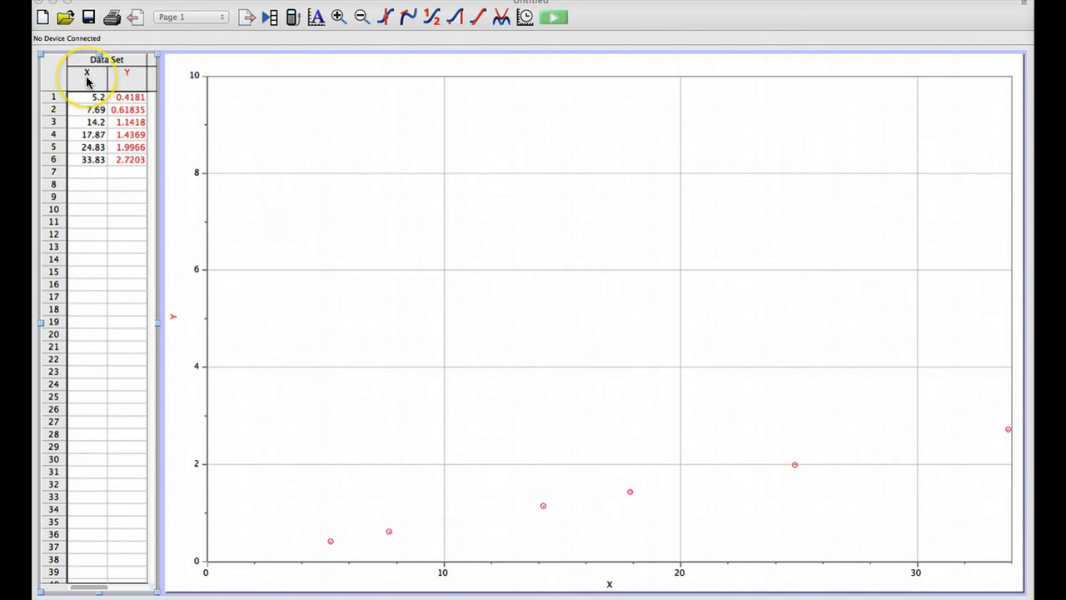
Step: Rename the X column to Height with short name h and units m
{"action": "double_click", "coordinate": [87, 80]}
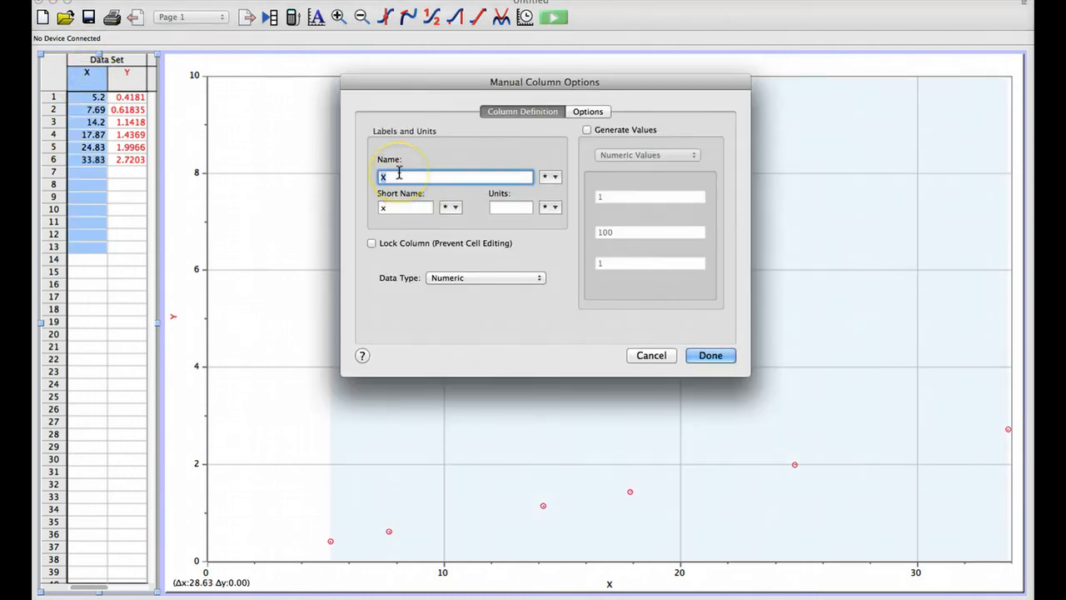
{"action": "type", "text": "Height"}
{"action": "left_click", "coordinate": [388, 206]}
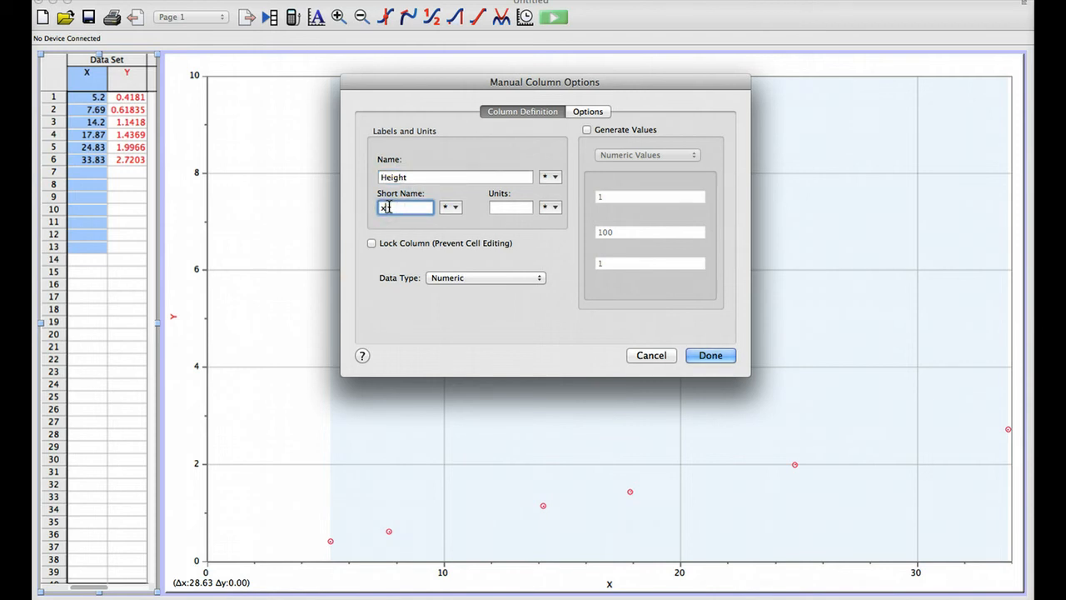
{"action": "key", "text": "BackSpace"}
{"action": "type", "text": "h"}
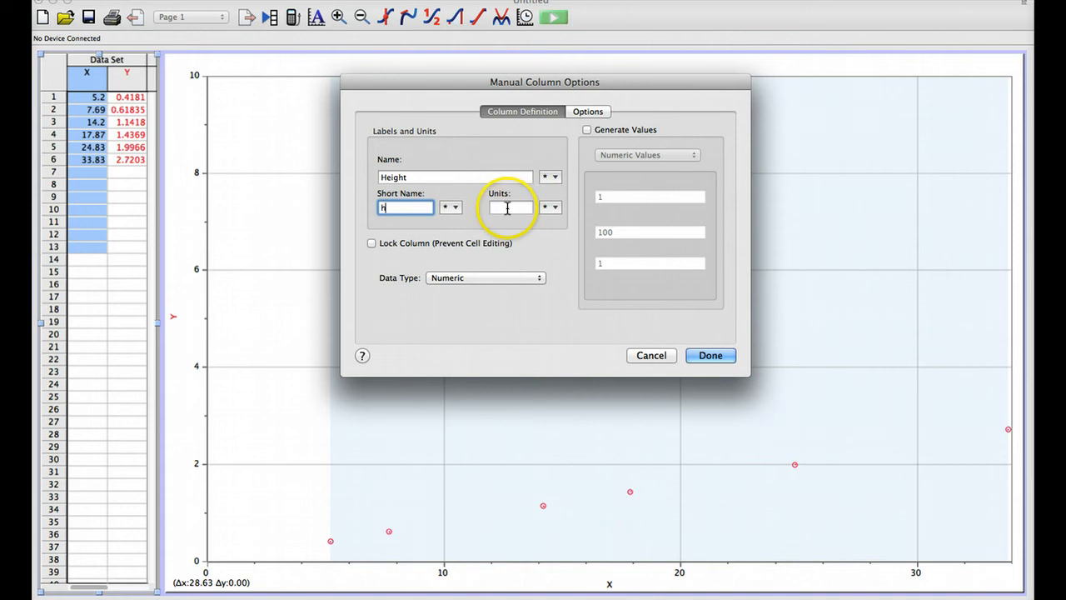
{"action": "left_click", "coordinate": [507, 207]}
{"action": "type", "text": "m"}
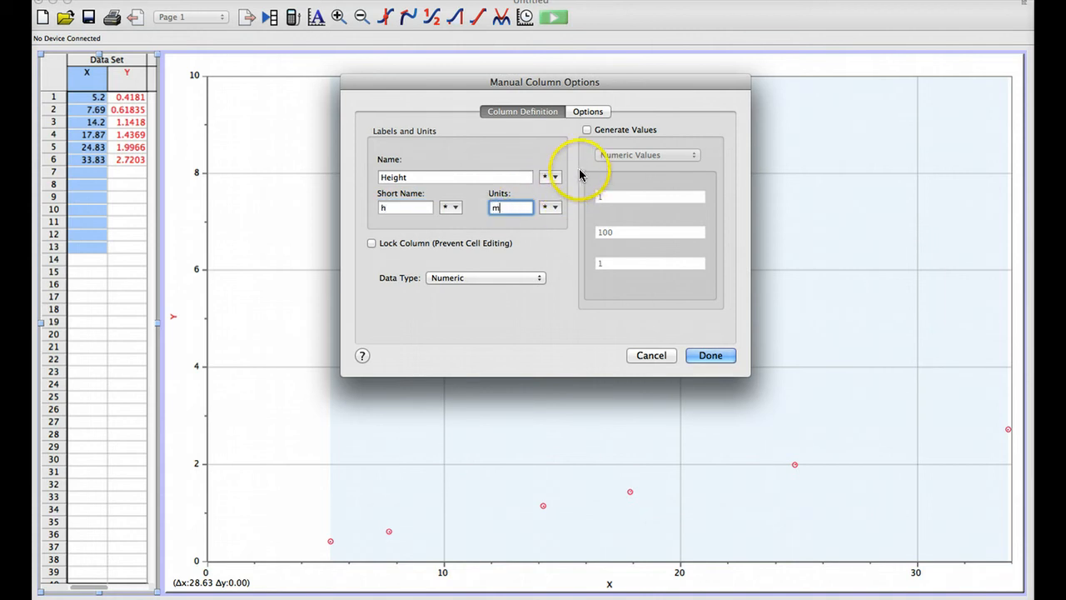
Step: Enable error bar calculations for the Height column with a fixed error constant of .001
{"action": "left_click", "coordinate": [592, 113]}
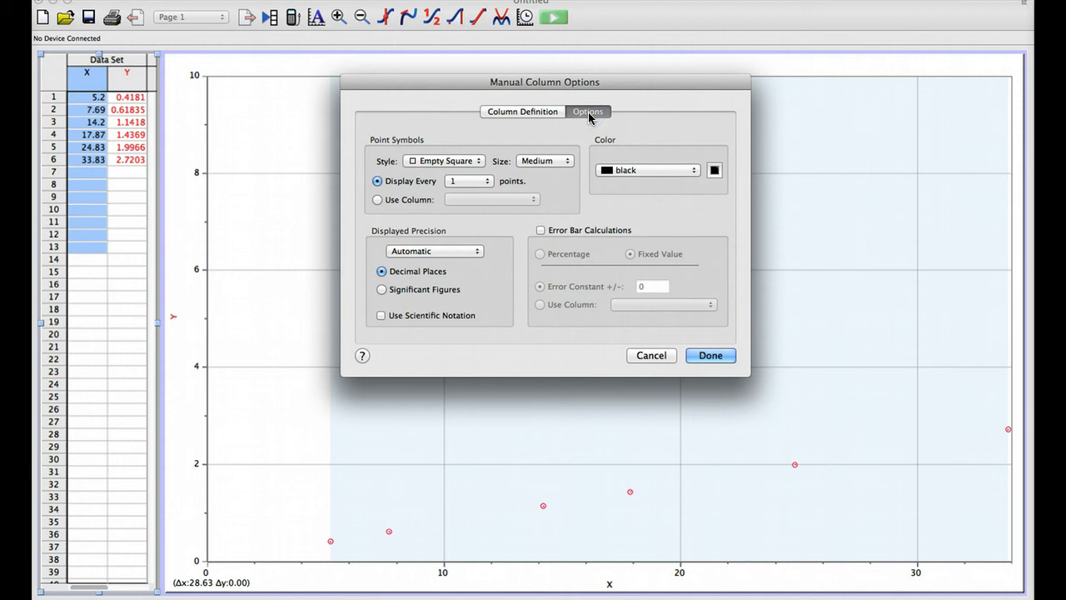
{"action": "left_click", "coordinate": [541, 230]}
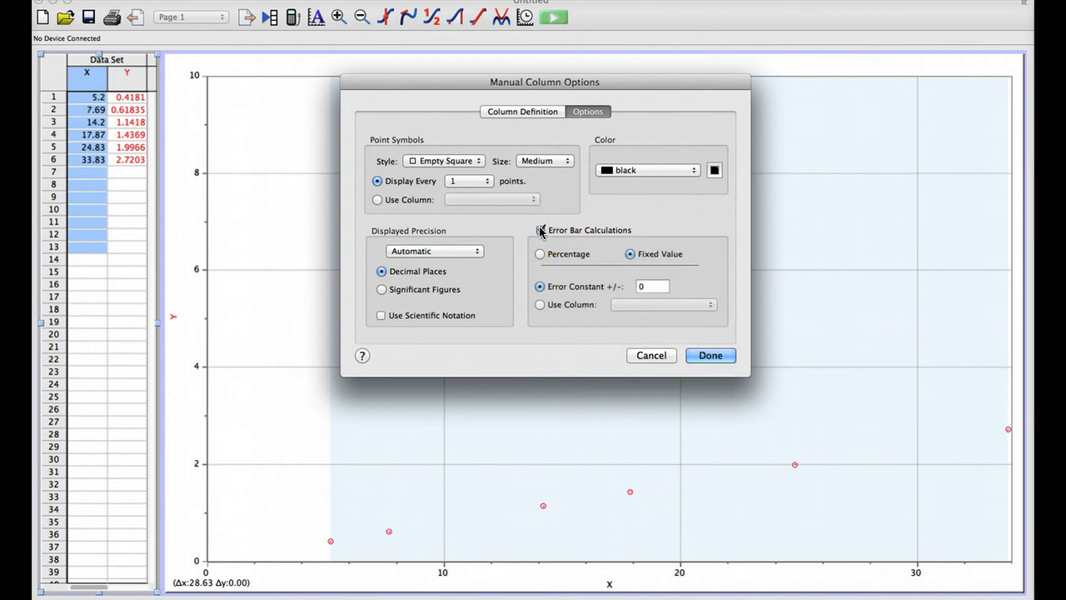
{"action": "left_click", "coordinate": [645, 286]}
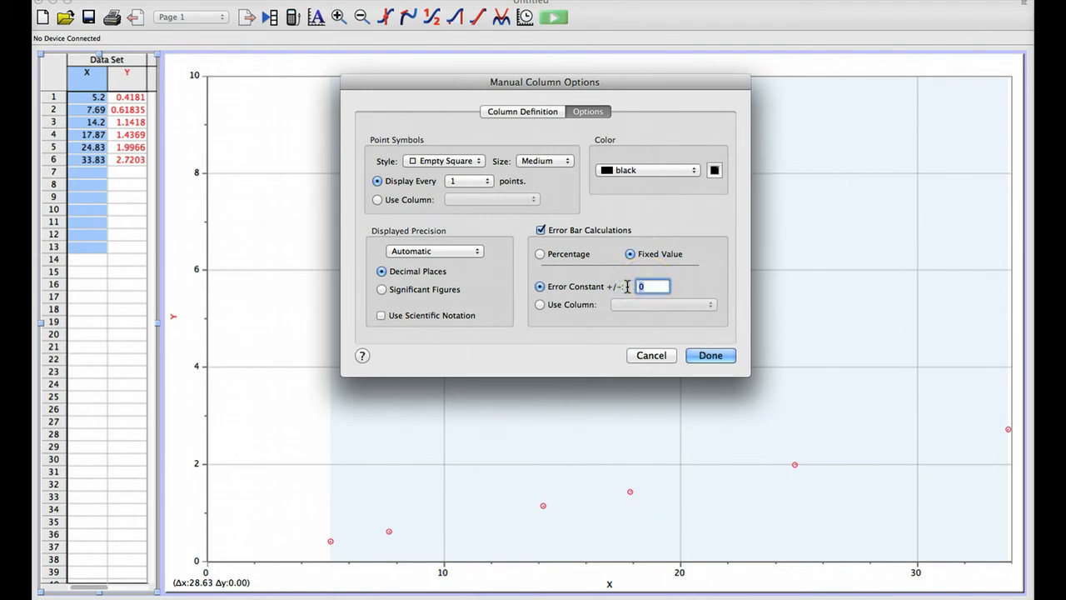
{"action": "type", "text": ".001"}
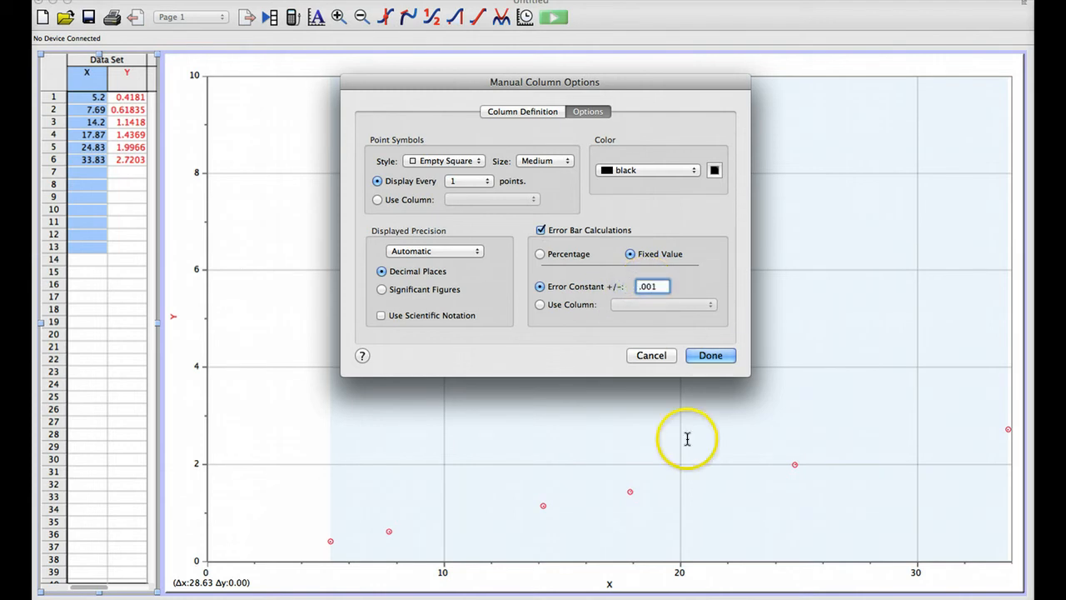
{"action": "left_click", "coordinate": [712, 356]}
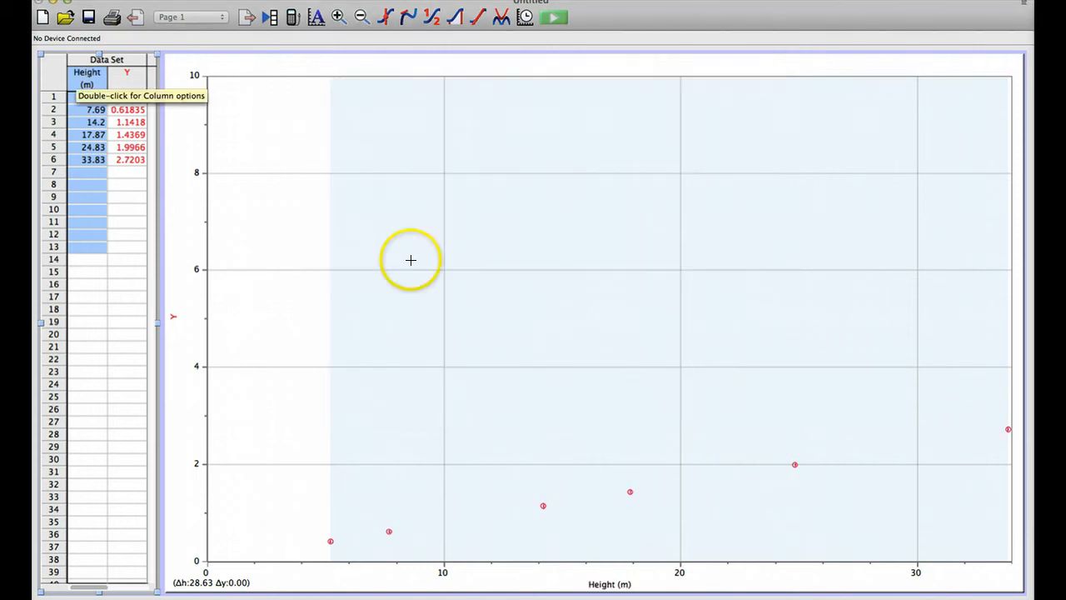
Step: Convert the first Height value to metres by setting it to 0.052
{"action": "left_click", "coordinate": [88, 151]}
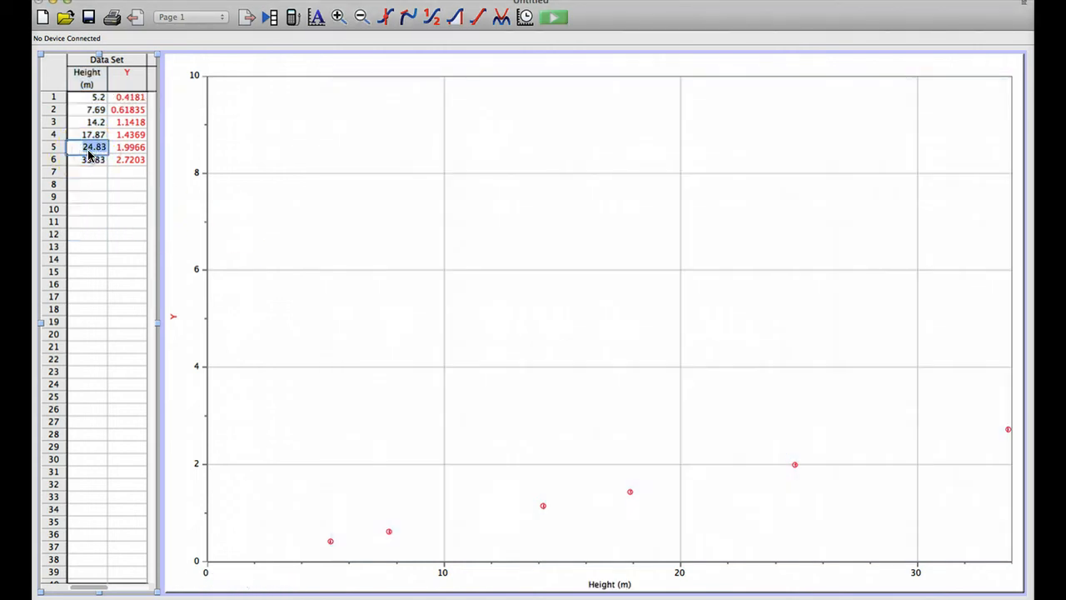
{"action": "left_click", "coordinate": [98, 101]}
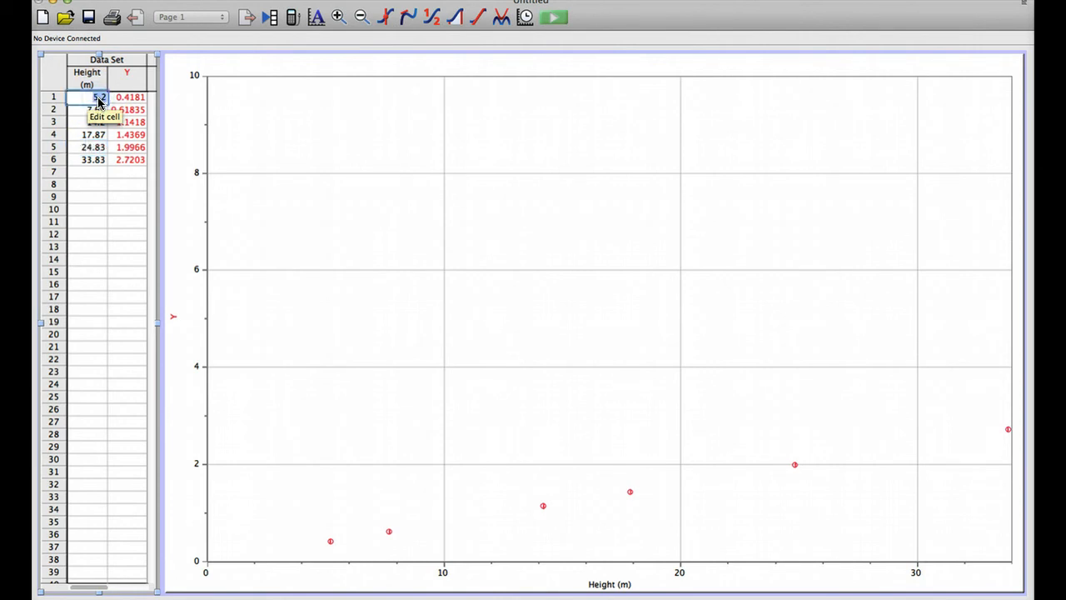
{"action": "left_click", "coordinate": [99, 97]}
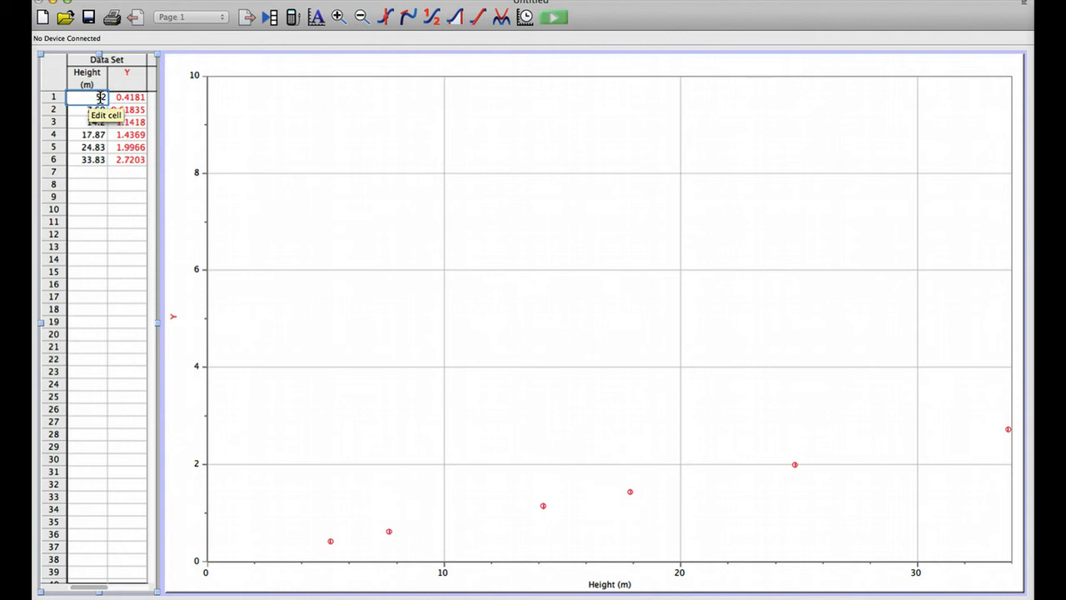
{"action": "key", "text": "Tab"}
{"action": "left_click", "coordinate": [99, 97]}
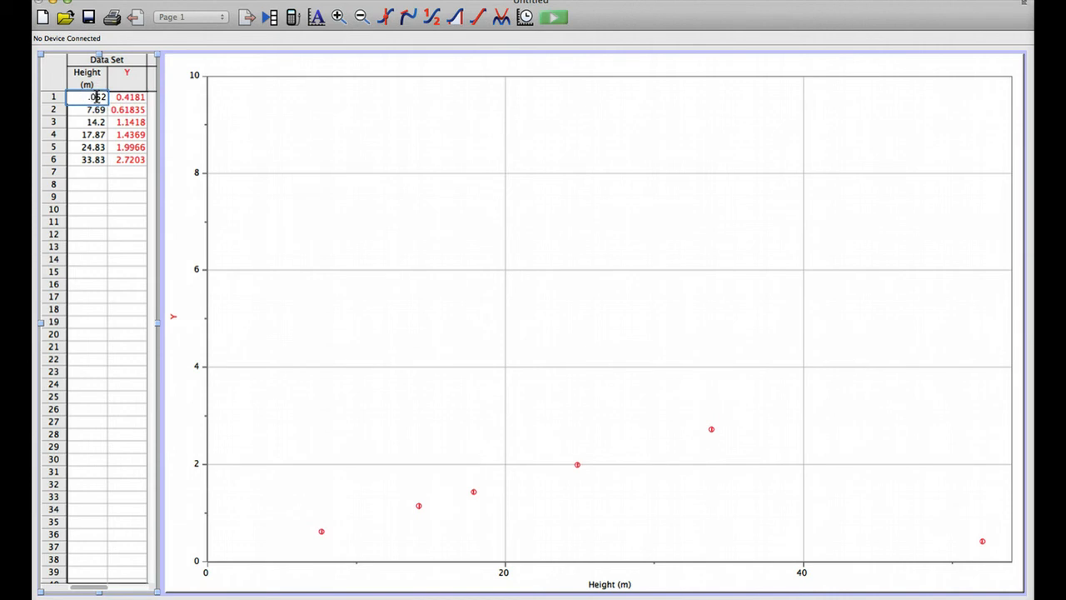
Step: Set the Height value in row 2 to 0.0769
{"action": "double_click", "coordinate": [95, 110]}
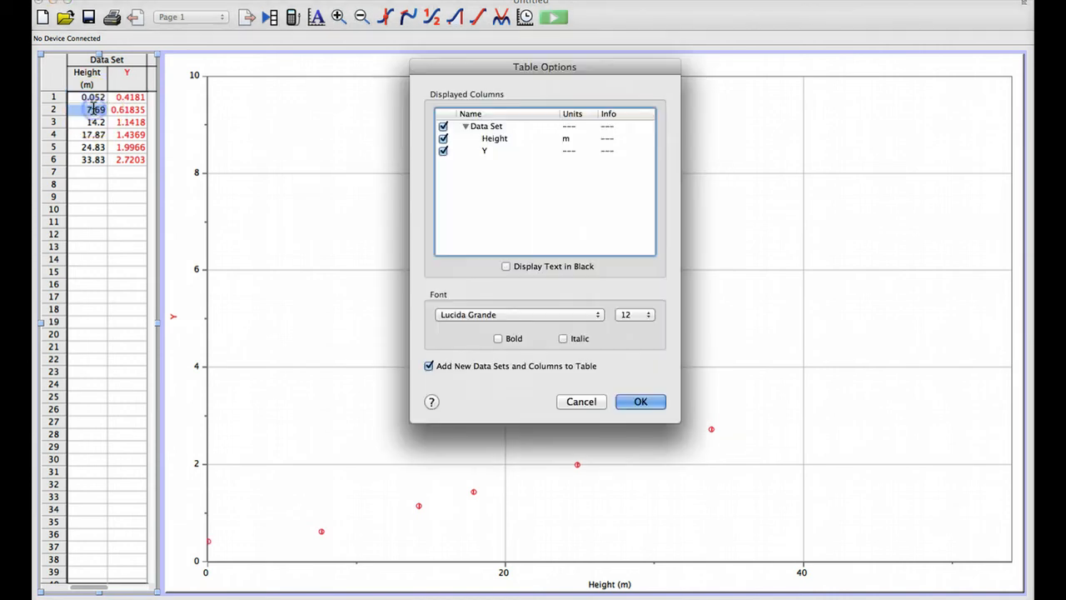
{"action": "left_click", "coordinate": [581, 402]}
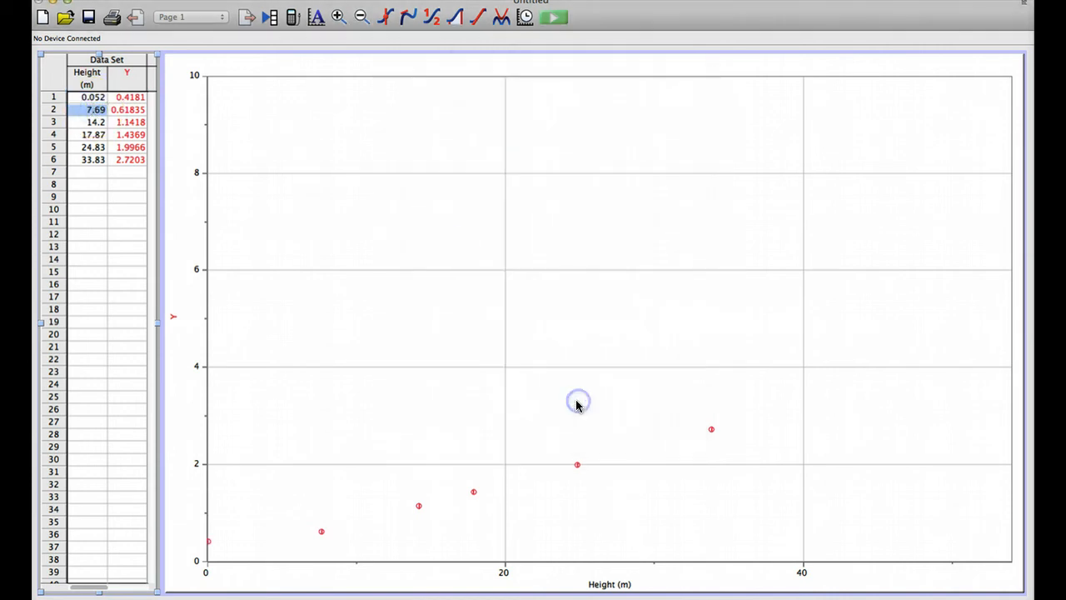
{"action": "left_click", "coordinate": [119, 176]}
{"action": "left_click", "coordinate": [94, 109]}
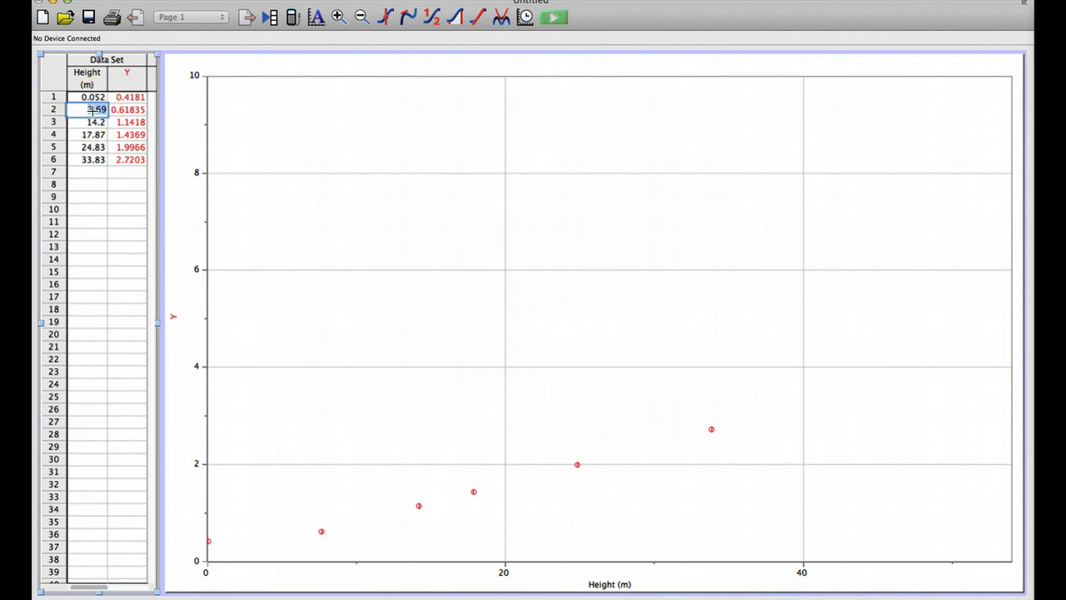
{"action": "key", "text": "Left"}
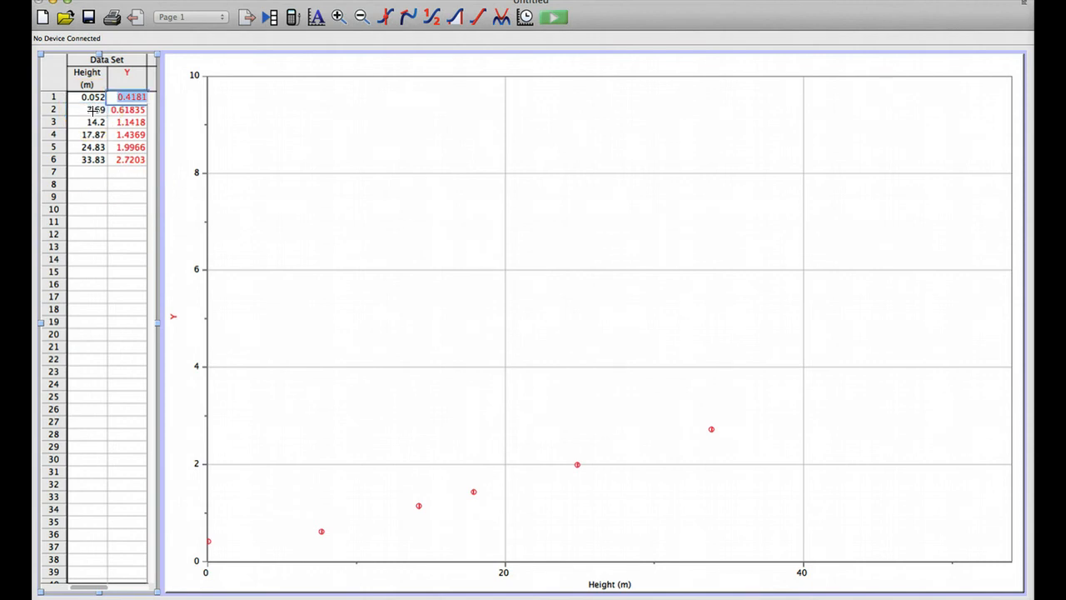
{"action": "left_click", "coordinate": [93, 111]}
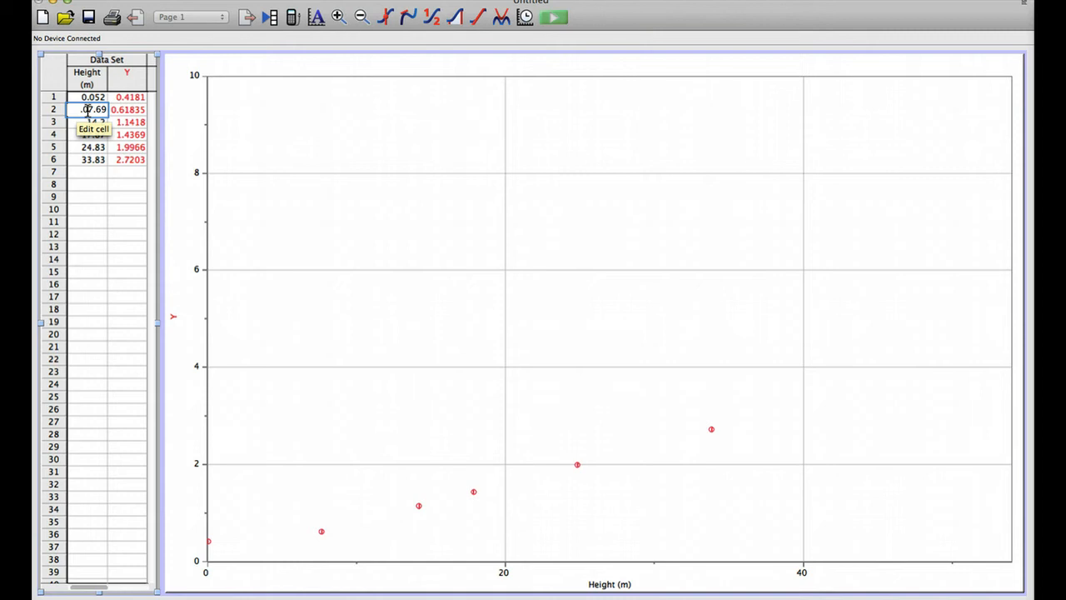
{"action": "key", "text": "Return"}
{"action": "left_click", "coordinate": [94, 110]}
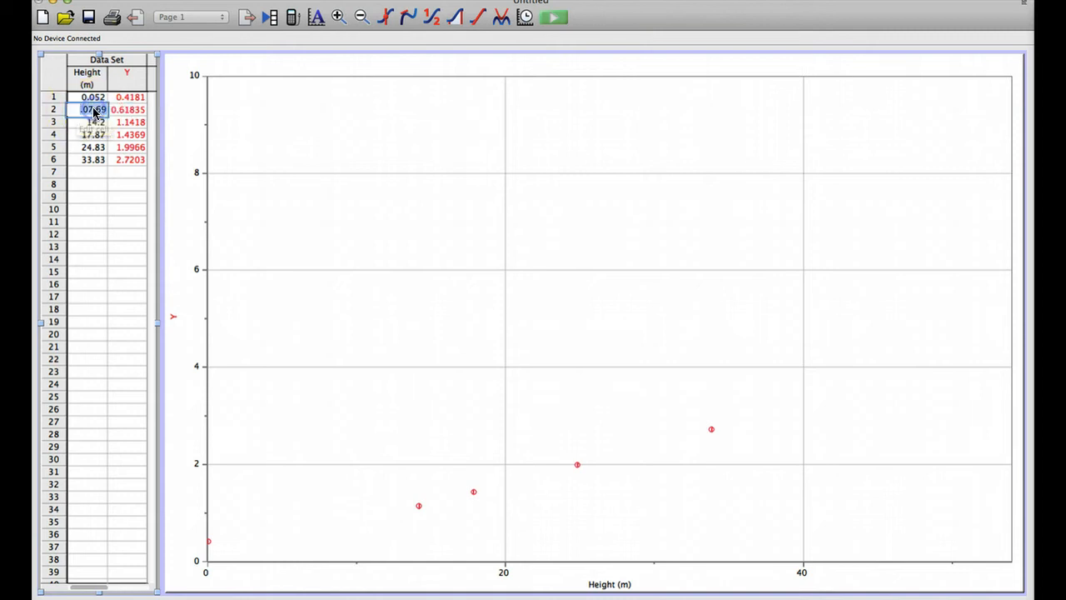
Step: Set the Height values in rows 3, 4 and 5 to 0.0142, 0.01787 and 0.02483
{"action": "left_click", "coordinate": [95, 125]}
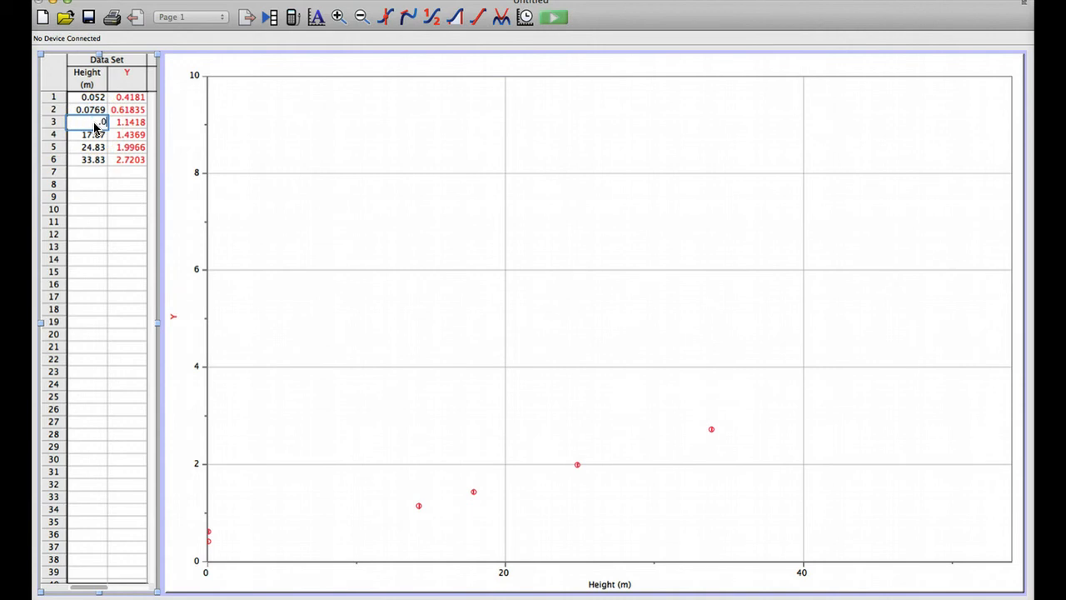
{"action": "left_click", "coordinate": [98, 140]}
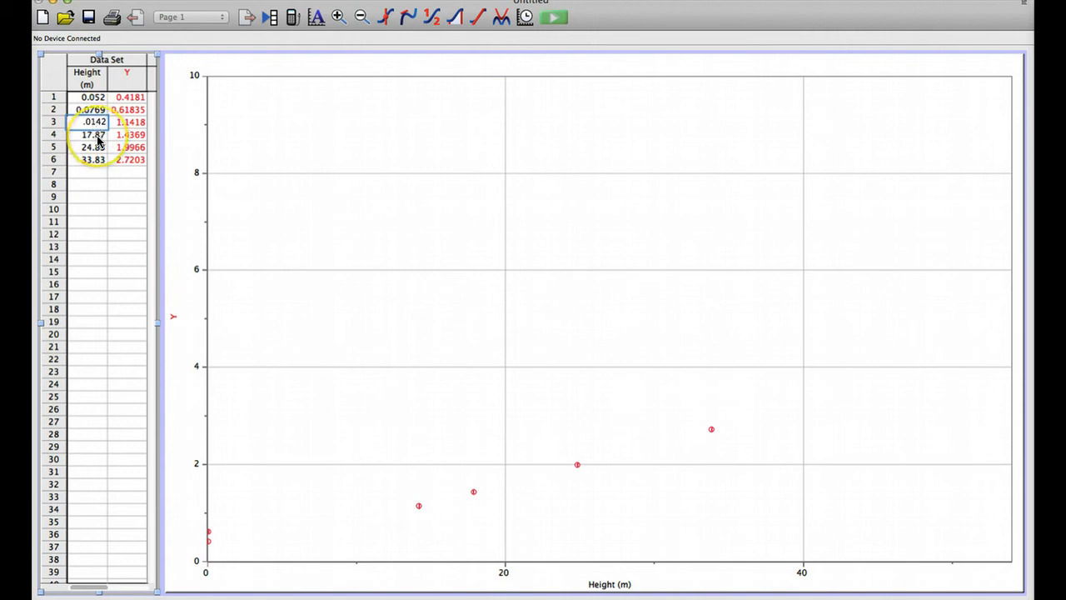
{"action": "left_click", "coordinate": [97, 140]}
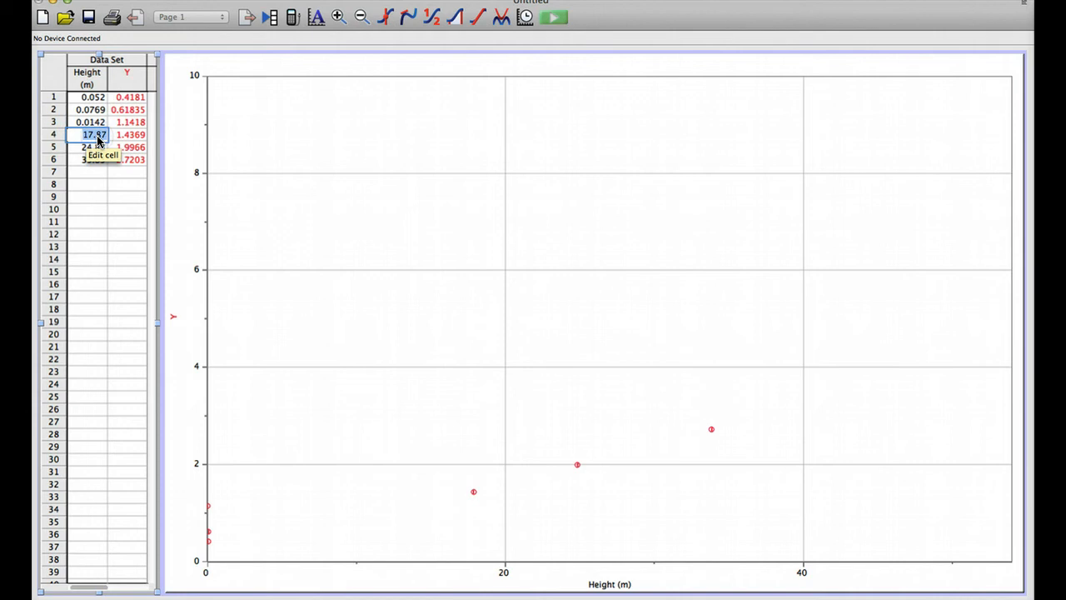
{"action": "left_click", "coordinate": [84, 135]}
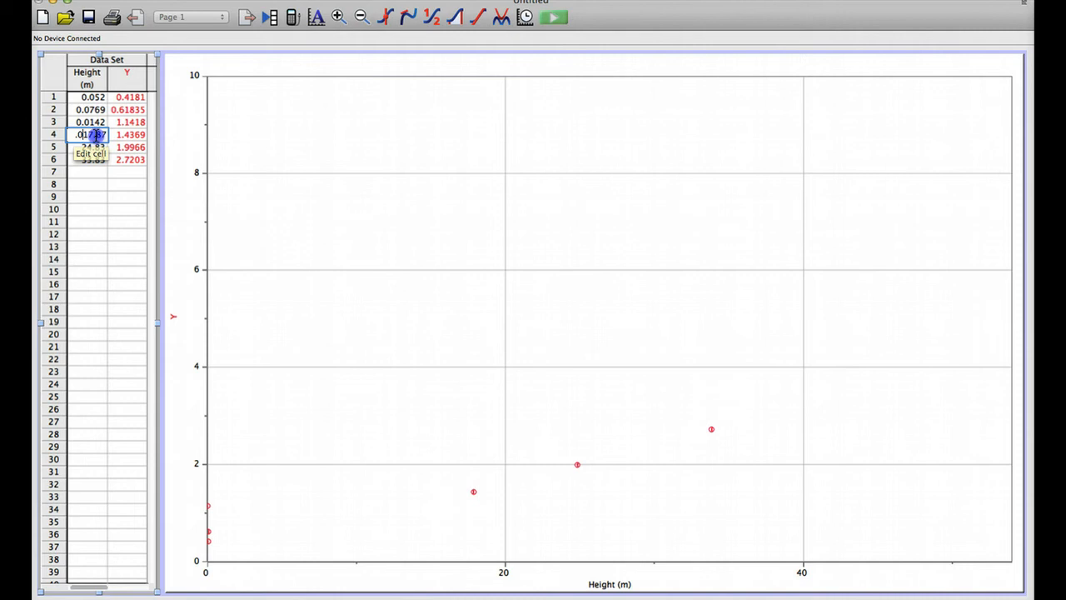
{"action": "left_click", "coordinate": [82, 150]}
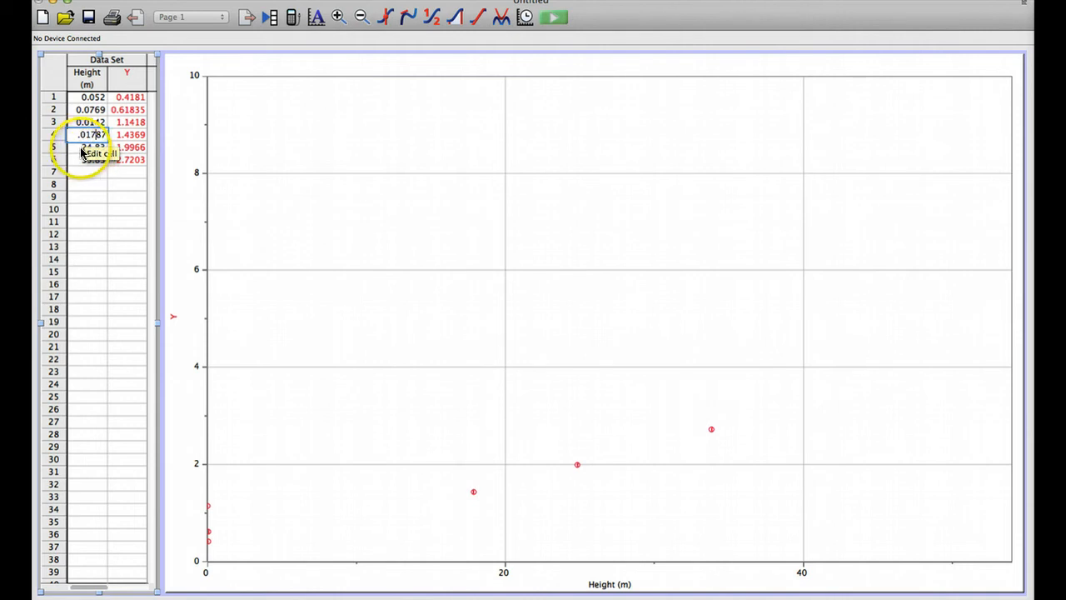
{"action": "left_click", "coordinate": [81, 148]}
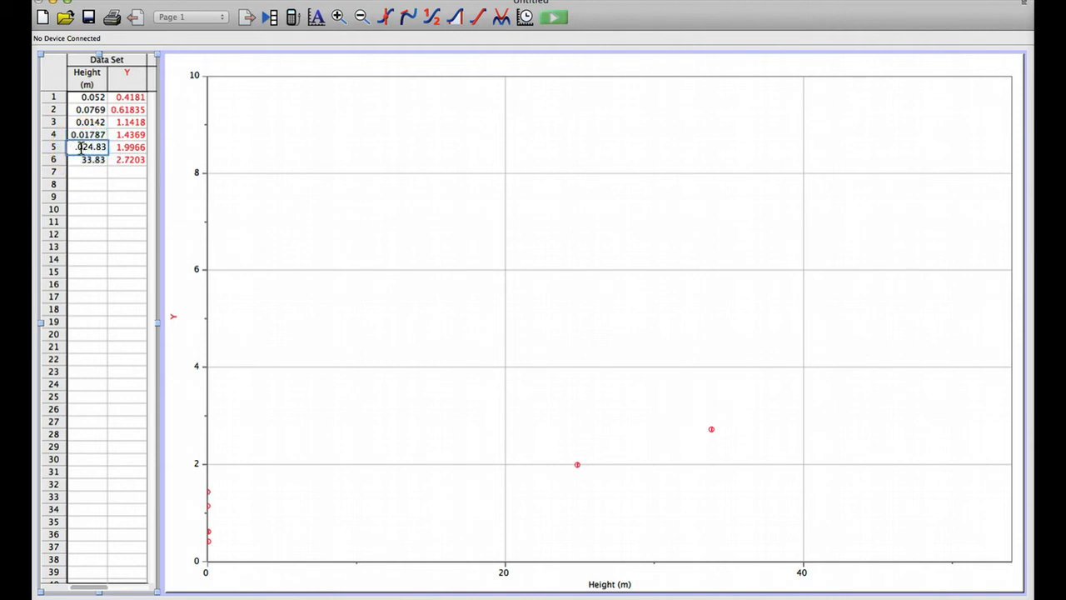
{"action": "left_click", "coordinate": [97, 148]}
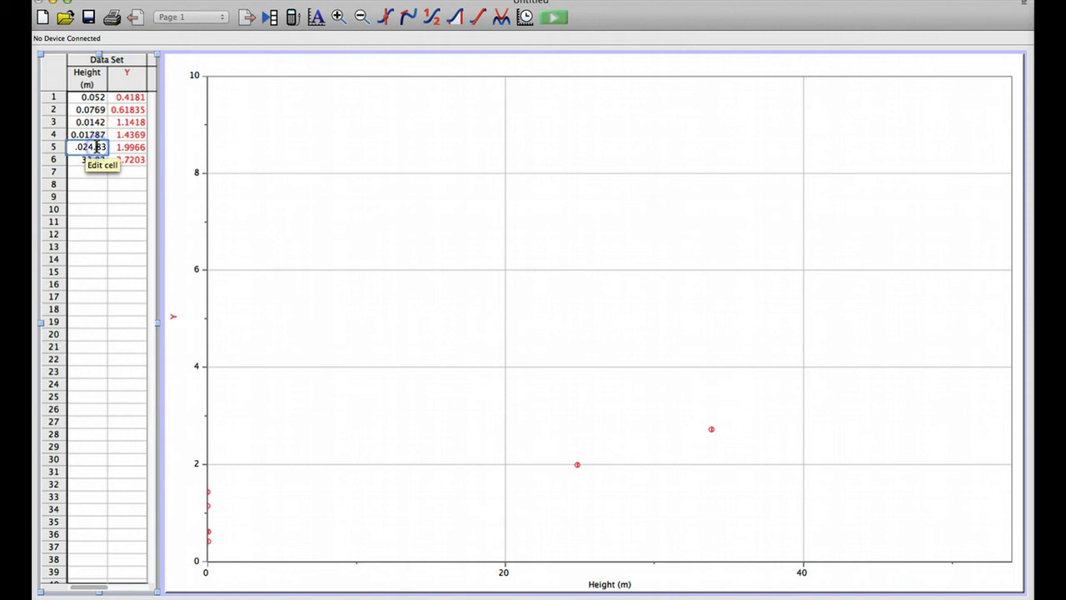
Step: Set the Height value in row 6 to 0.3383
{"action": "left_click", "coordinate": [81, 159]}
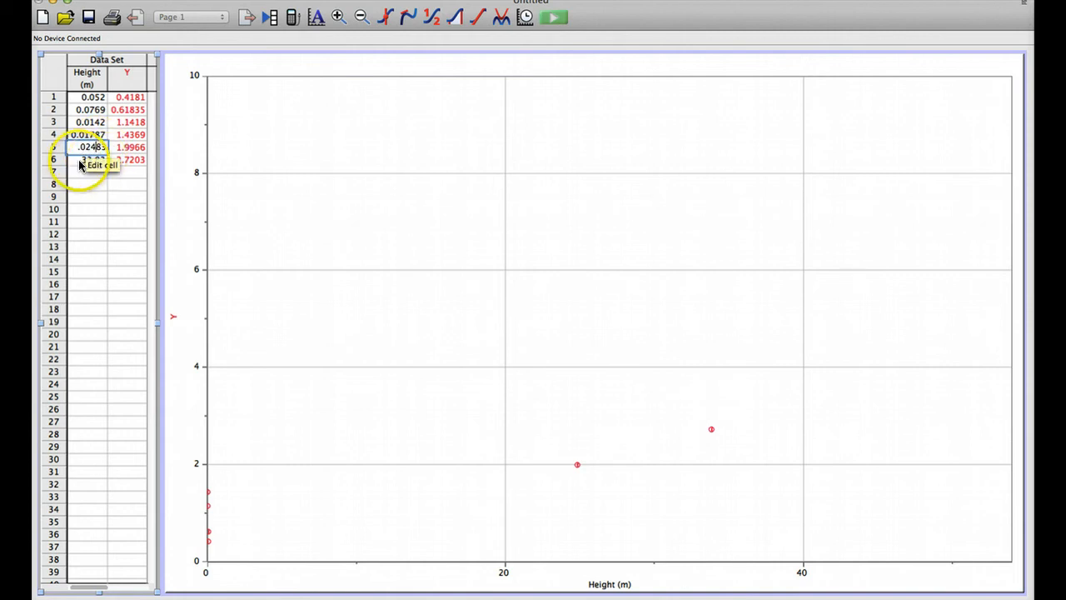
{"action": "left_click", "coordinate": [81, 159]}
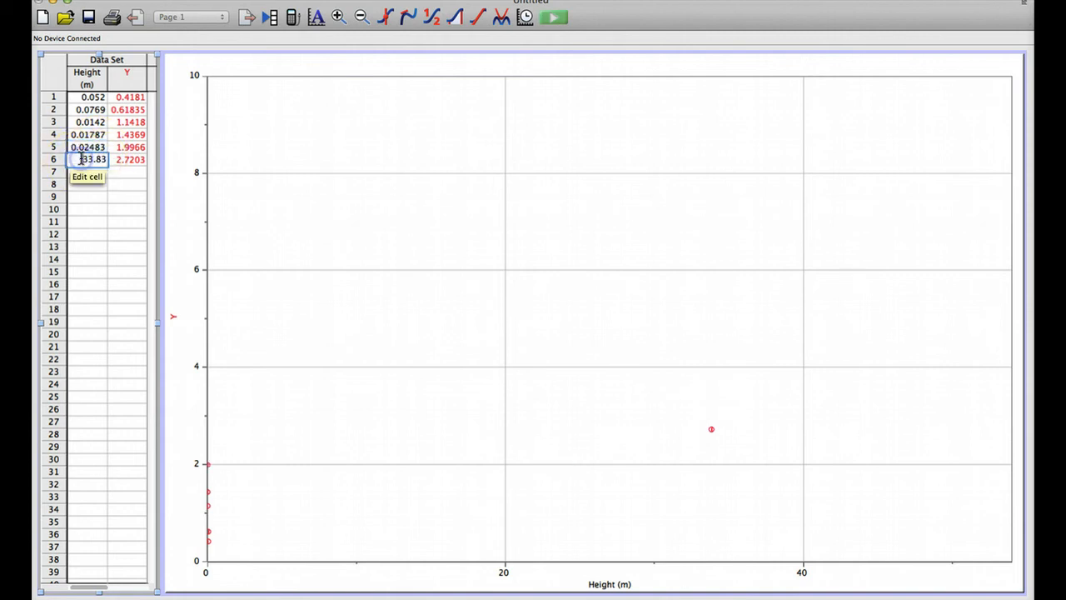
{"action": "key", "text": "Tab"}
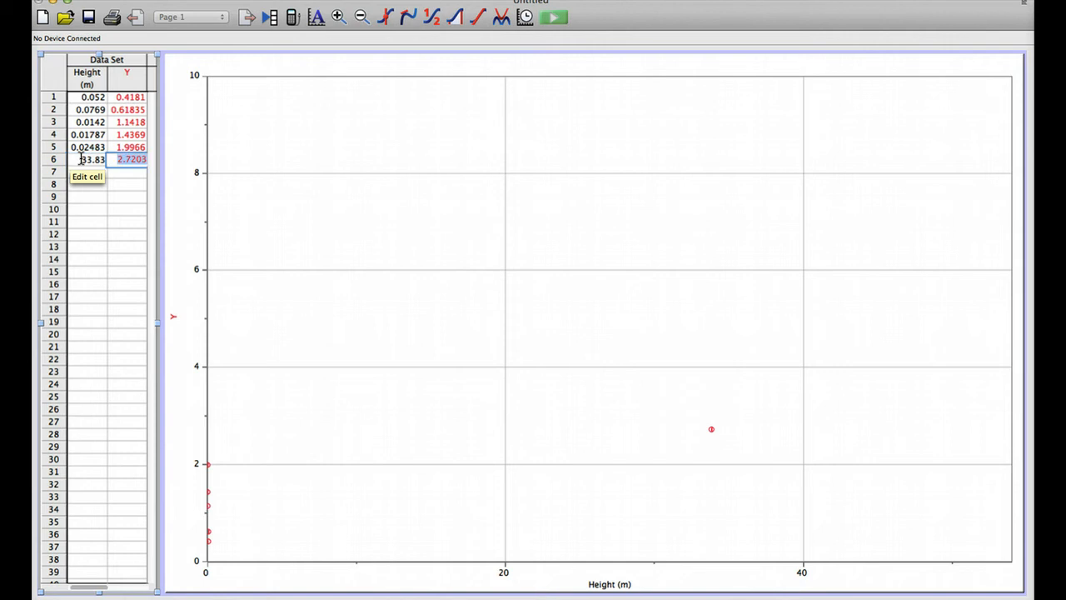
{"action": "left_click", "coordinate": [88, 161]}
{"action": "left_click", "coordinate": [95, 161]}
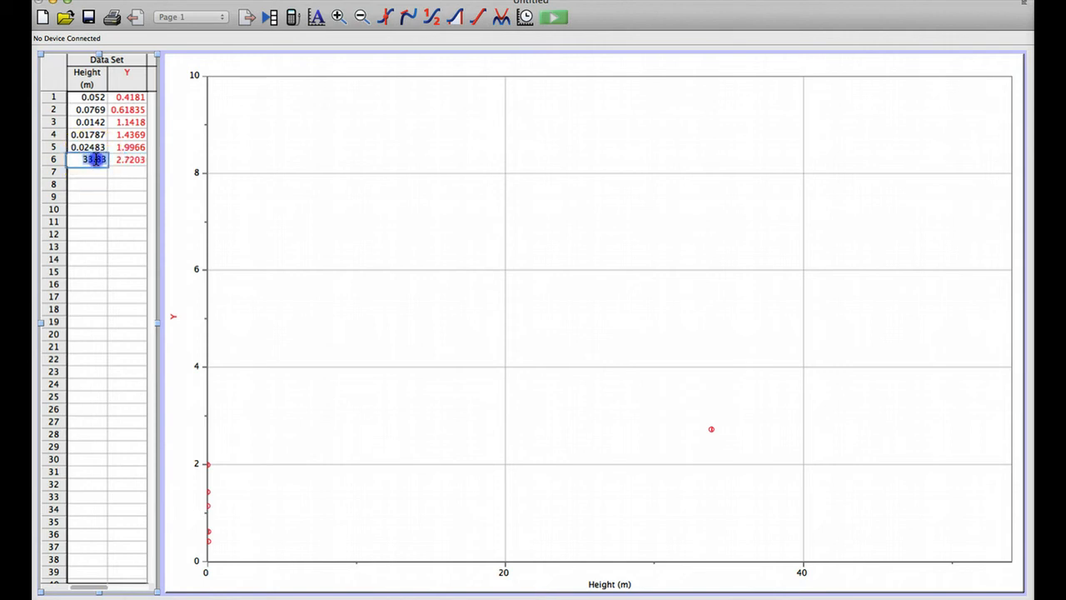
{"action": "left_click", "coordinate": [96, 160]}
{"action": "key", "text": "Left"}
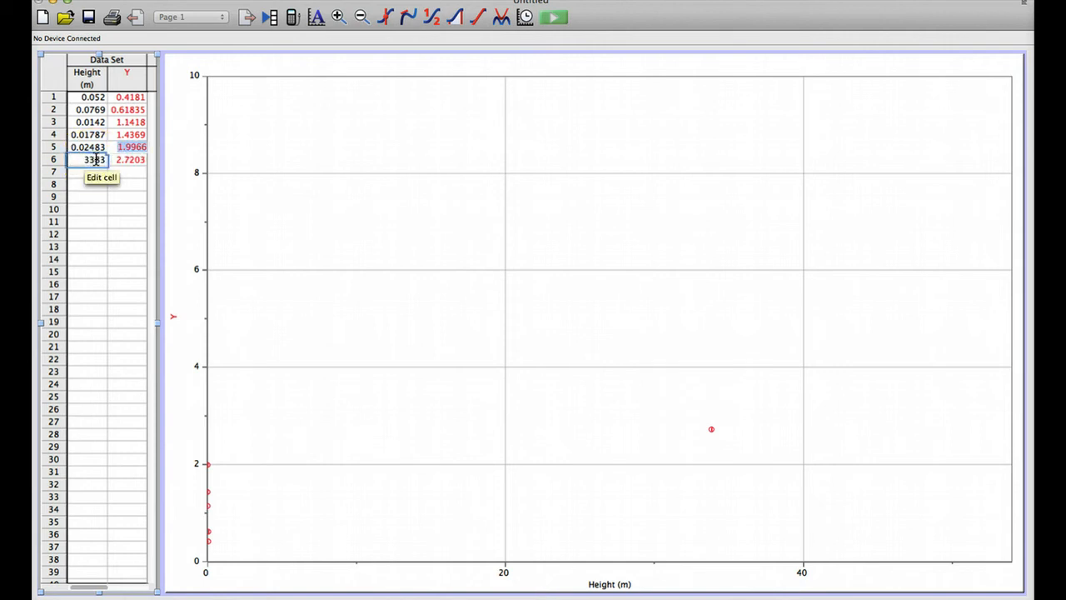
{"action": "left_click", "coordinate": [86, 161]}
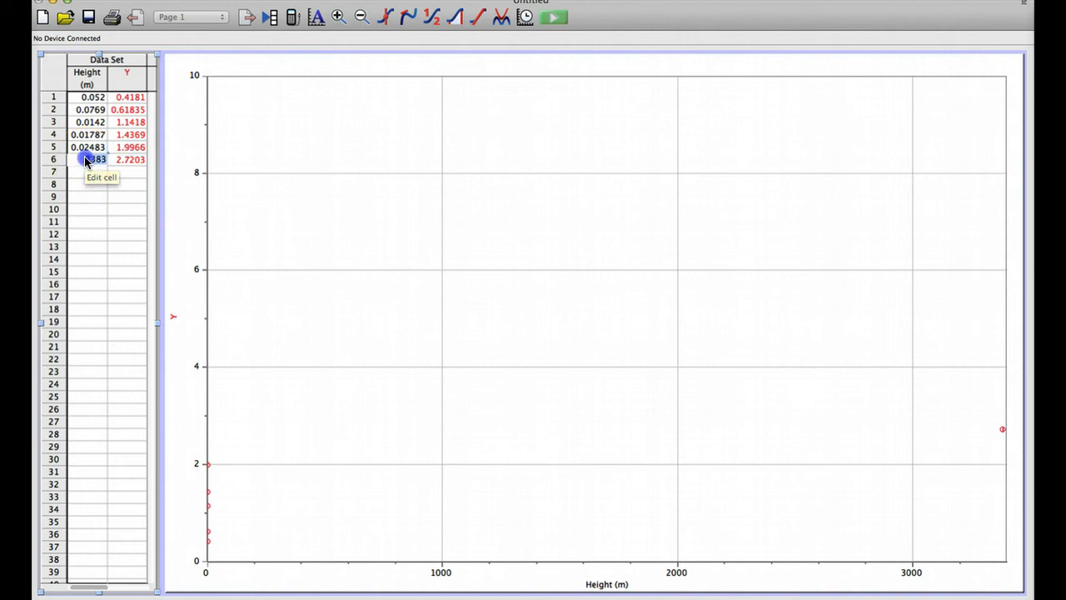
{"action": "left_click", "coordinate": [85, 160]}
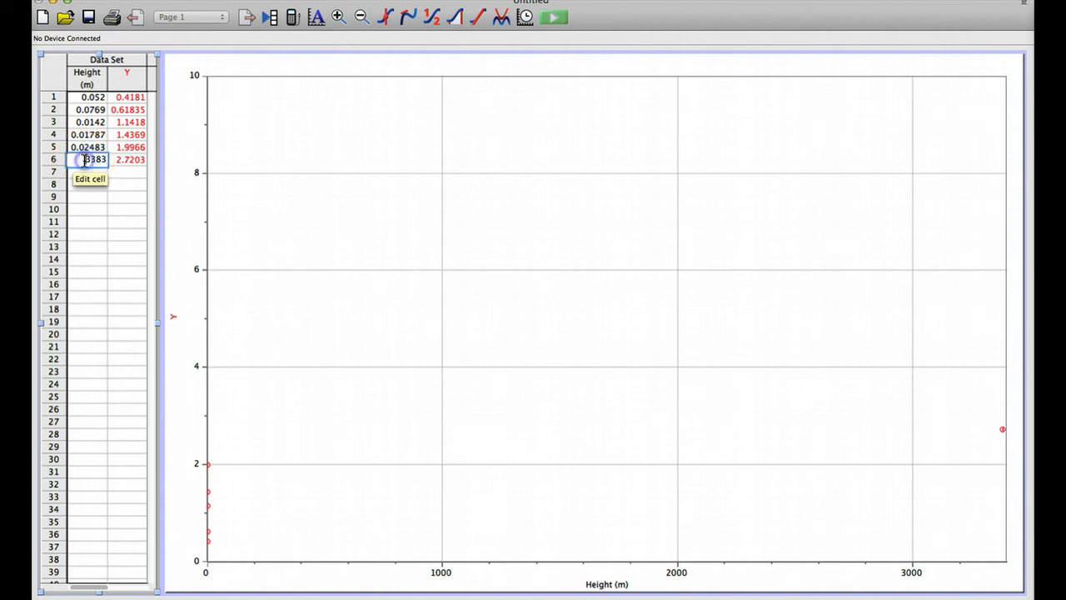
{"action": "type", "text": "0."}
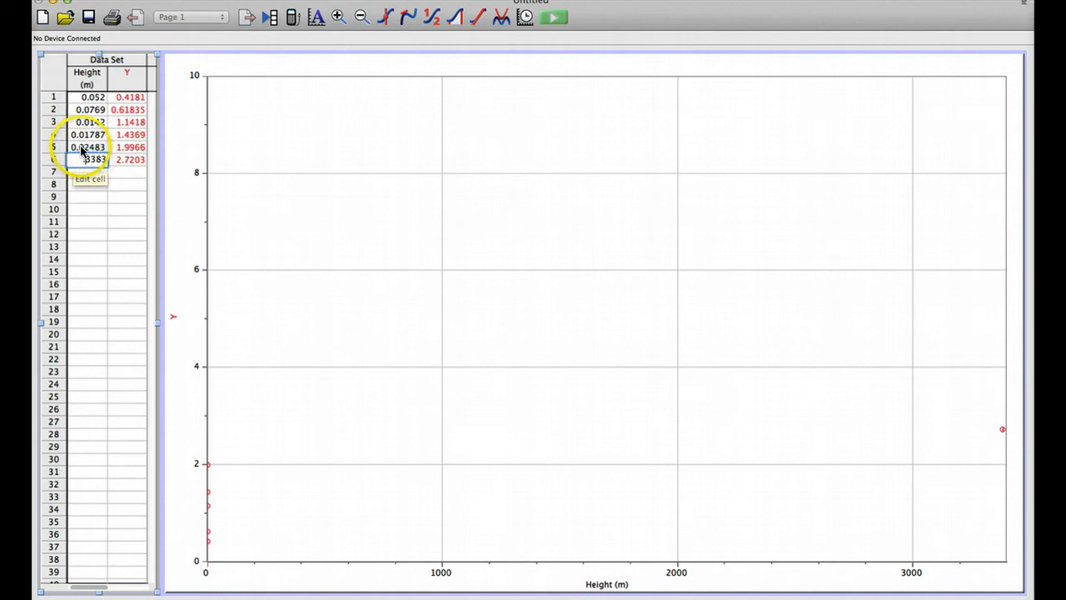
Step: Correct the Height values in rows 5, 4 and 3 to 0.2483, 0.1787 and 0.142
{"action": "left_click", "coordinate": [81, 149]}
{"action": "left_click", "coordinate": [86, 147]}
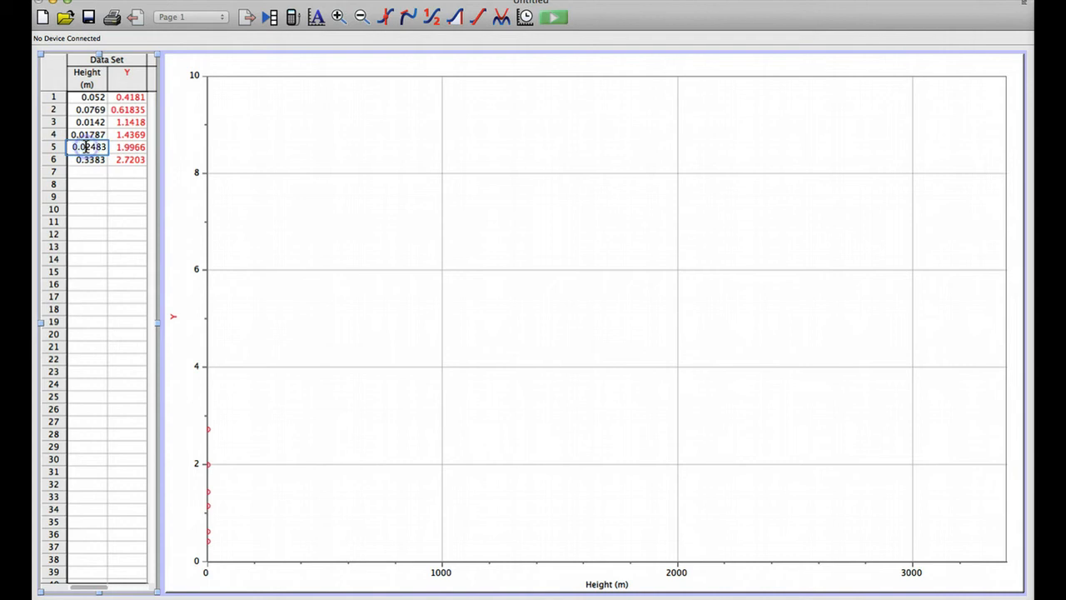
{"action": "key", "text": "BackSpace"}
{"action": "left_click", "coordinate": [85, 139]}
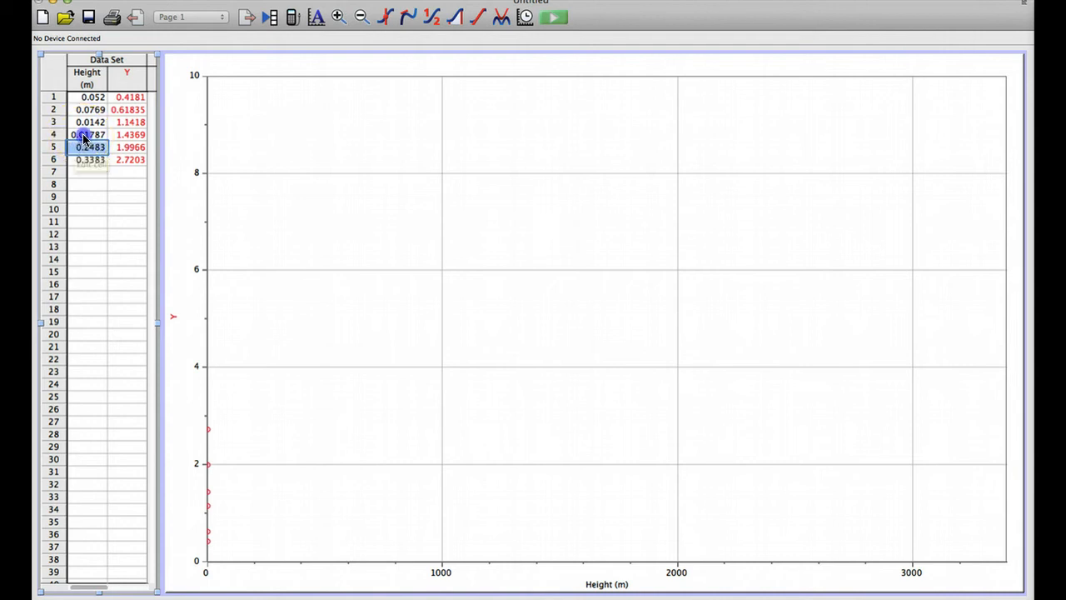
{"action": "left_click", "coordinate": [84, 135]}
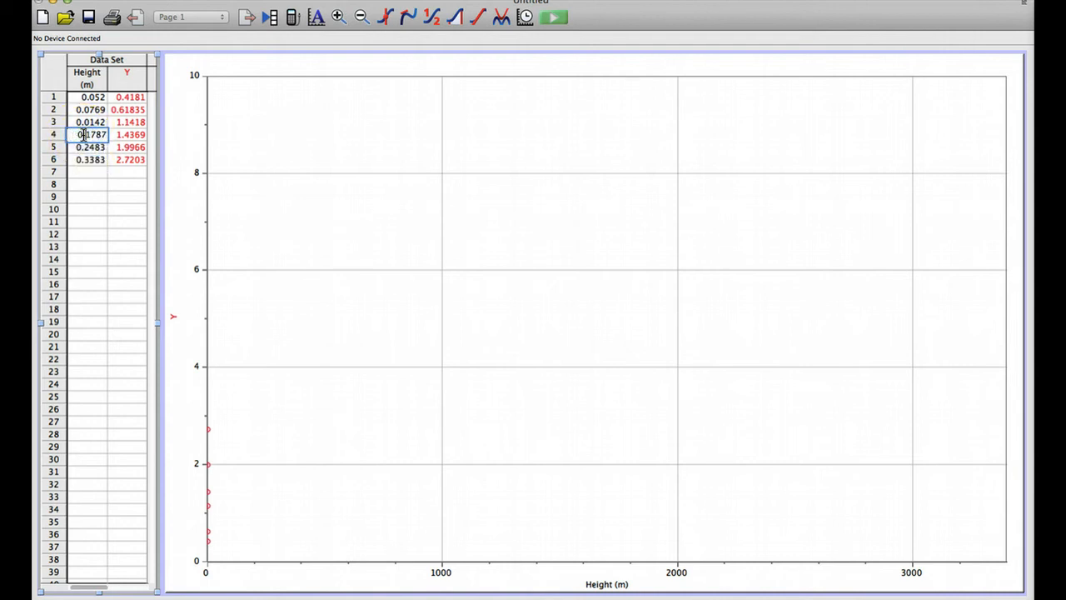
{"action": "left_click", "coordinate": [91, 123]}
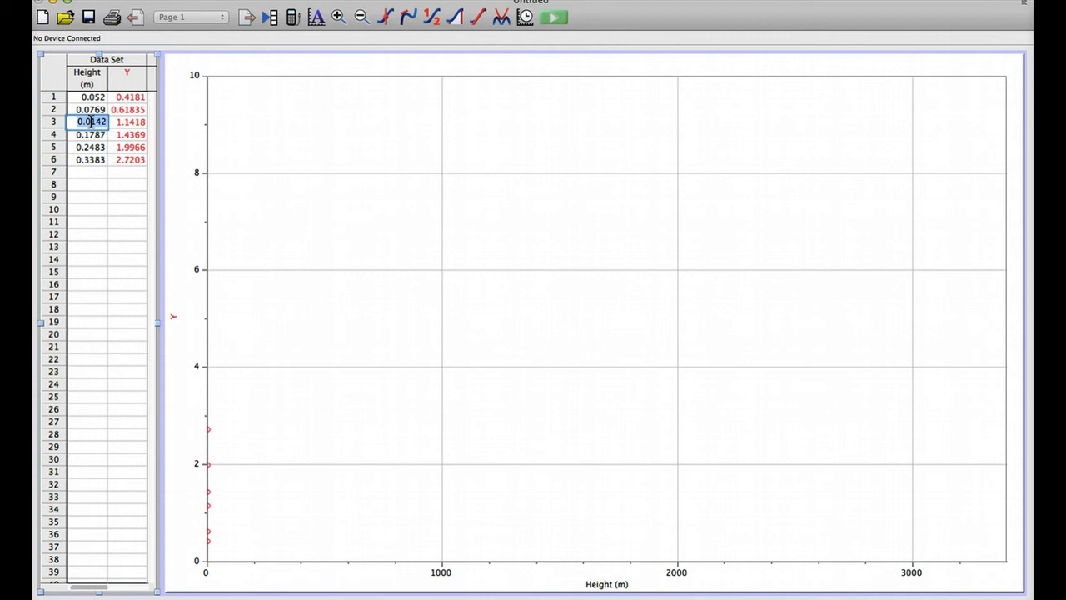
{"action": "left_click", "coordinate": [92, 123]}
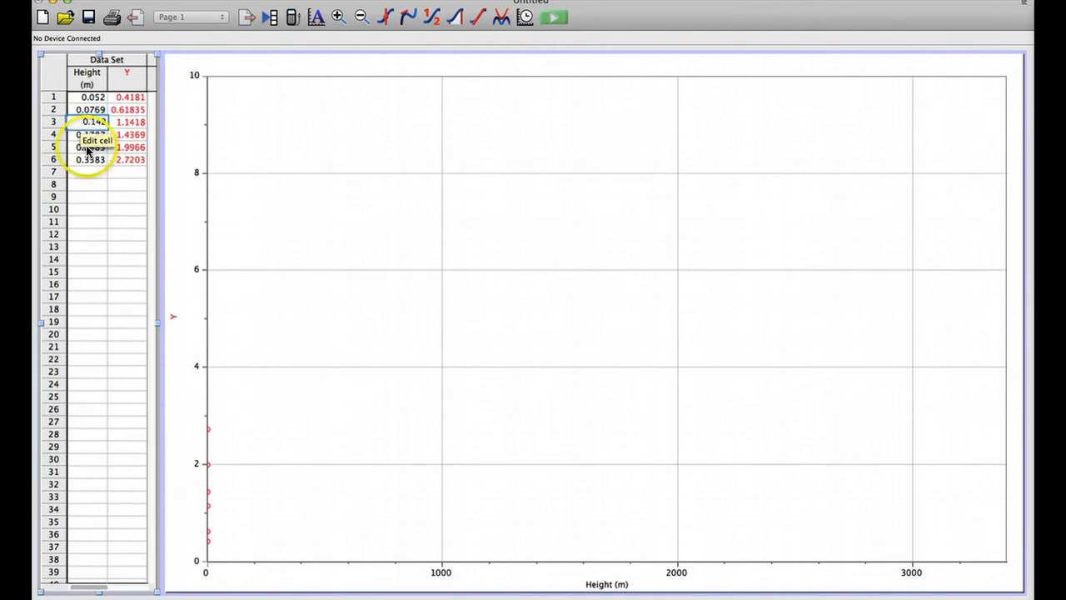
{"action": "left_click", "coordinate": [83, 181]}
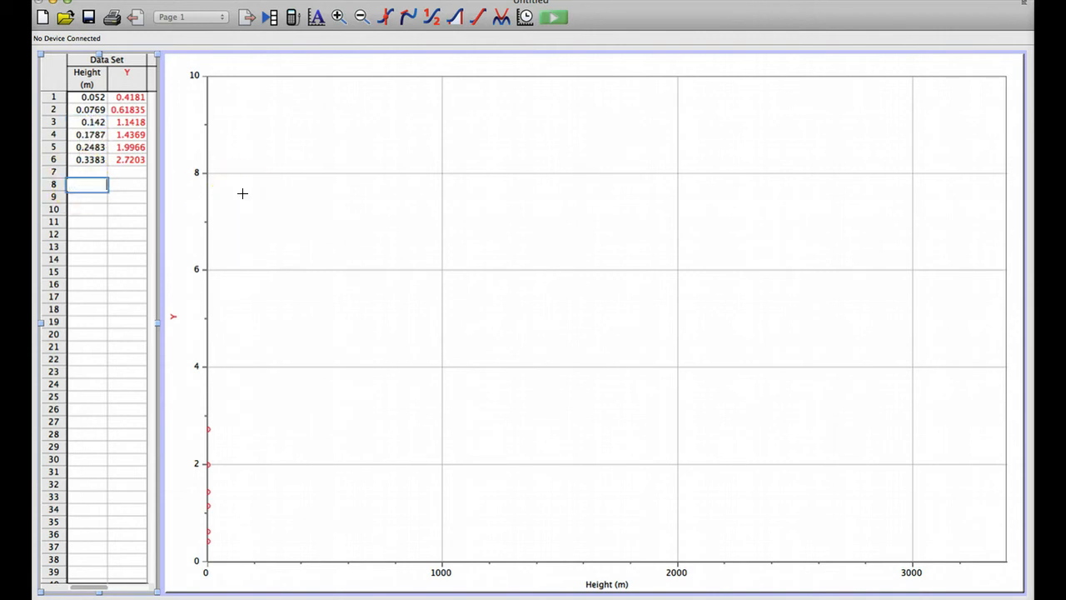
Step: Open the Y column's definition and enter the name Accelration and the short name a
{"action": "double_click", "coordinate": [126, 81]}
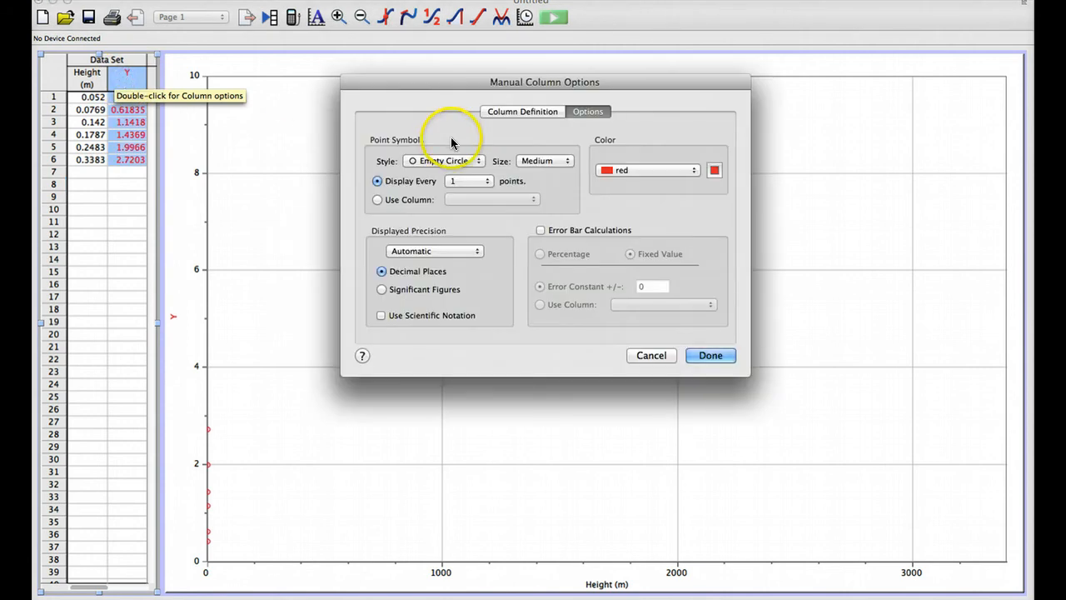
{"action": "left_click", "coordinate": [520, 110]}
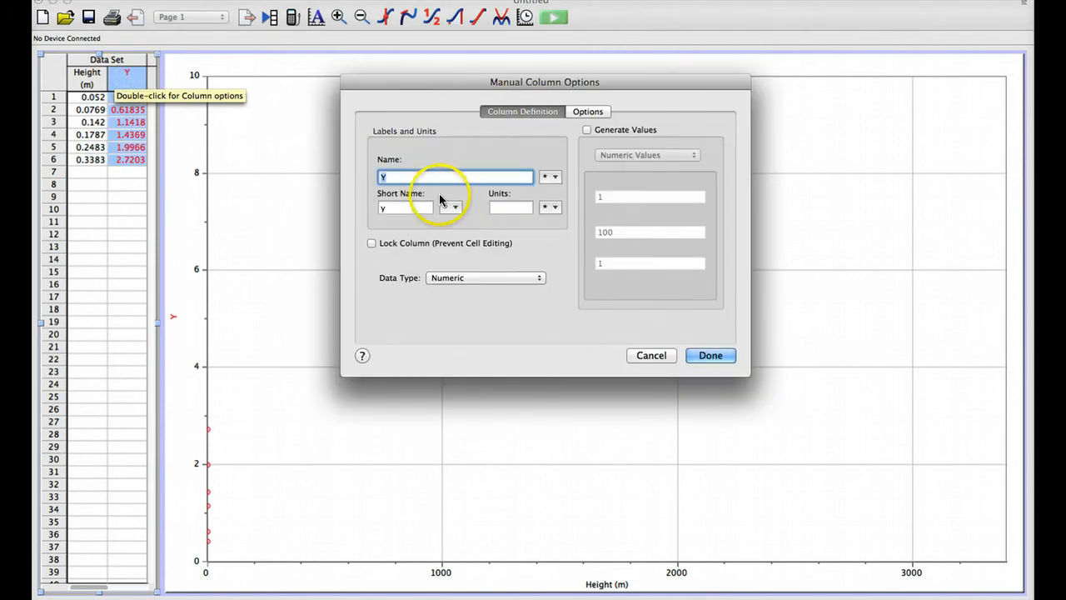
{"action": "type", "text": "Accel"}
{"action": "key", "text": "BackSpace"}
{"action": "type", "text": "ra"}
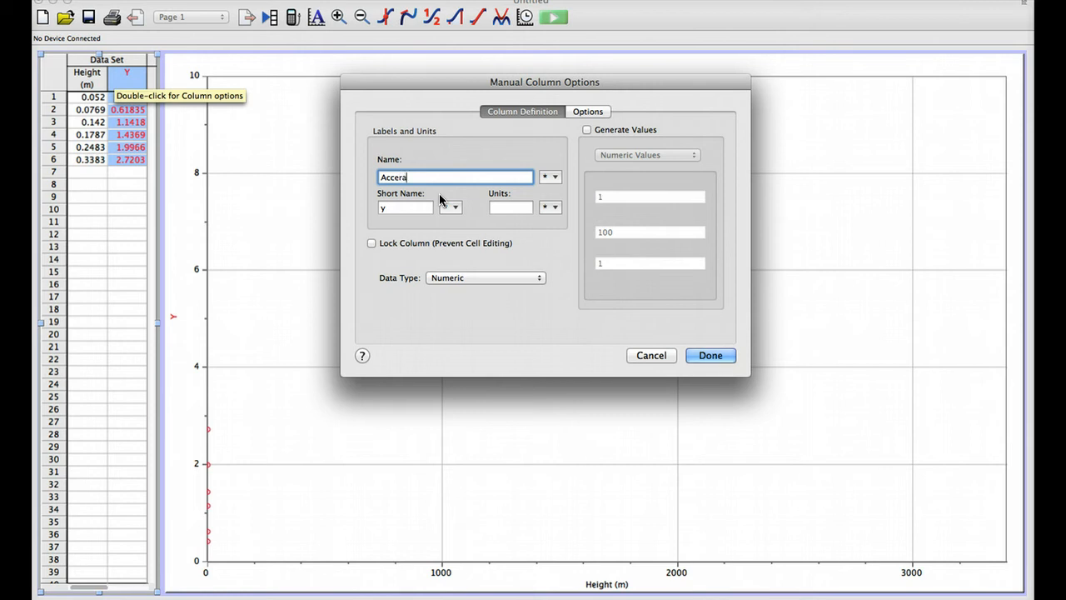
{"action": "type", "text": "tion"}
{"action": "left_click", "coordinate": [389, 176]}
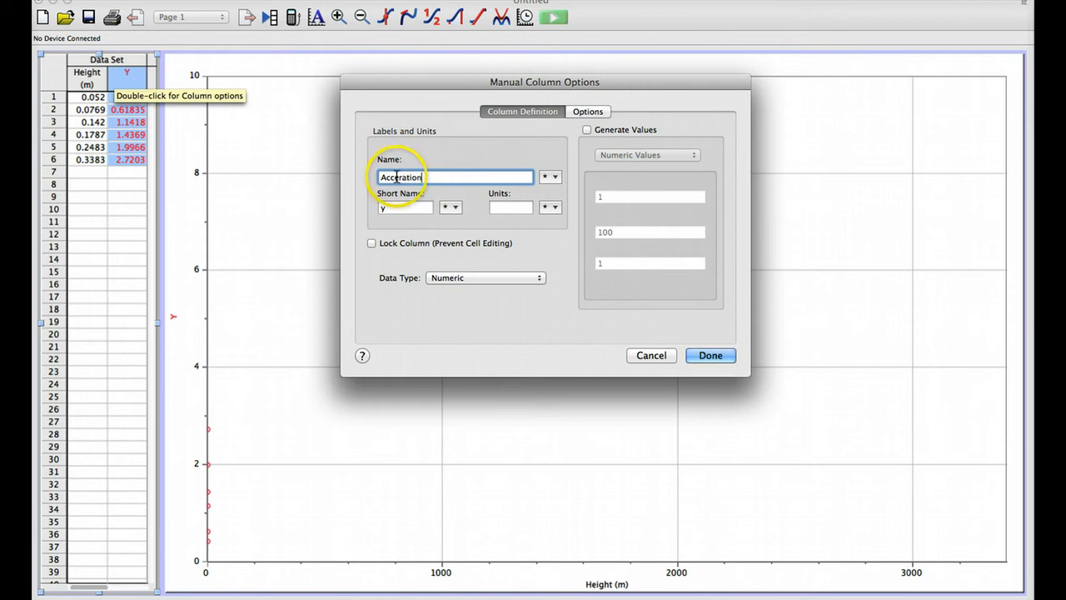
{"action": "type", "text": "le"}
{"action": "left_click", "coordinate": [389, 207]}
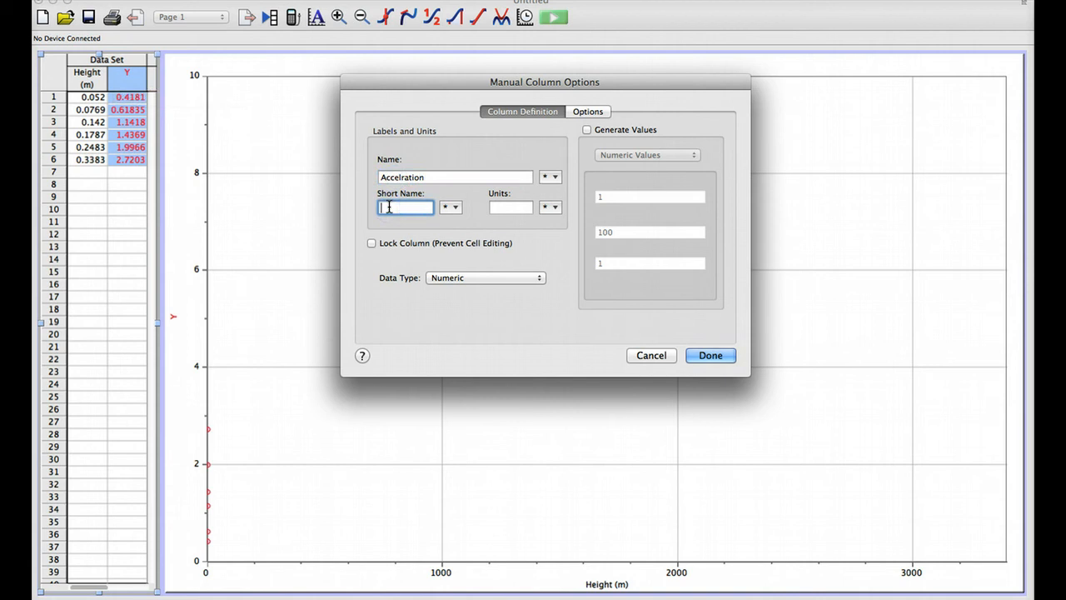
{"action": "type", "text": "a"}
Step: Set the acceleration column's units to ms⁻², using superscript characters for the minus sign and the 2
{"action": "left_click", "coordinate": [509, 207]}
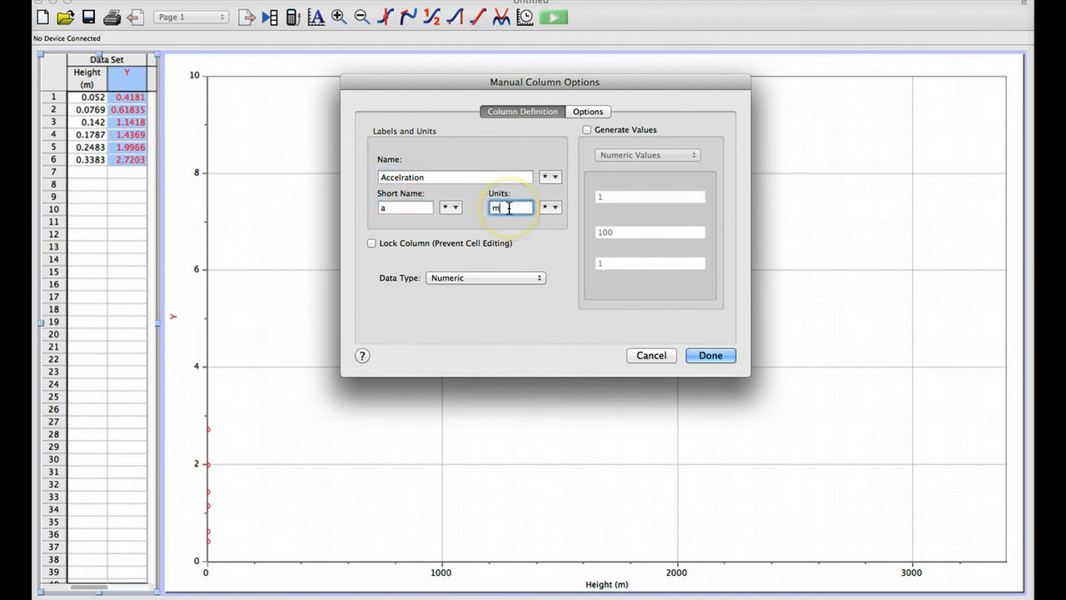
{"action": "type", "text": "ms"}
{"action": "left_click", "coordinate": [553, 208]}
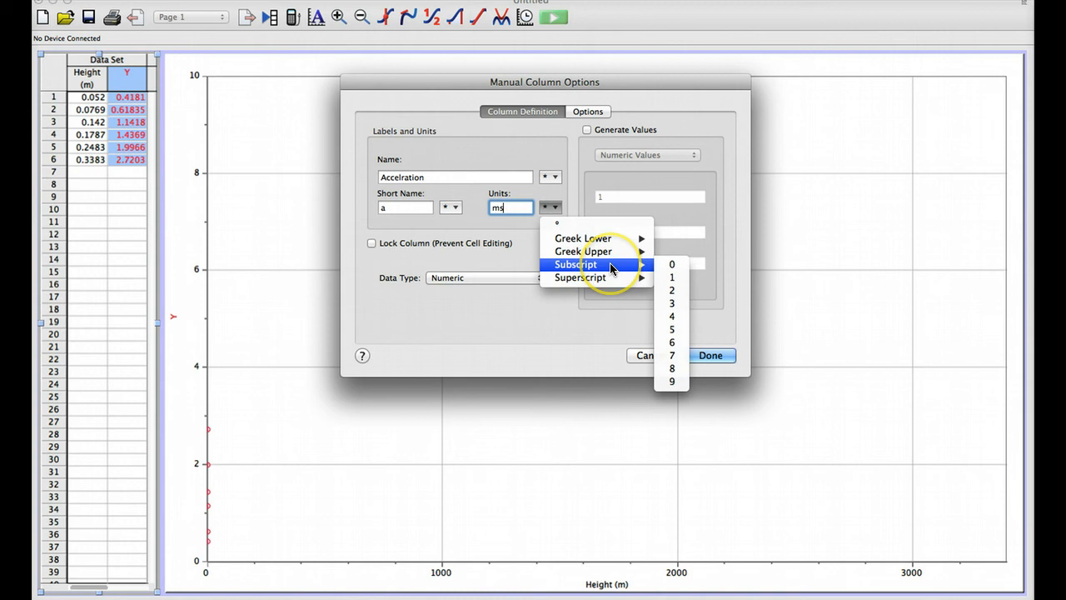
{"action": "mouse_move", "coordinate": [620, 281]}
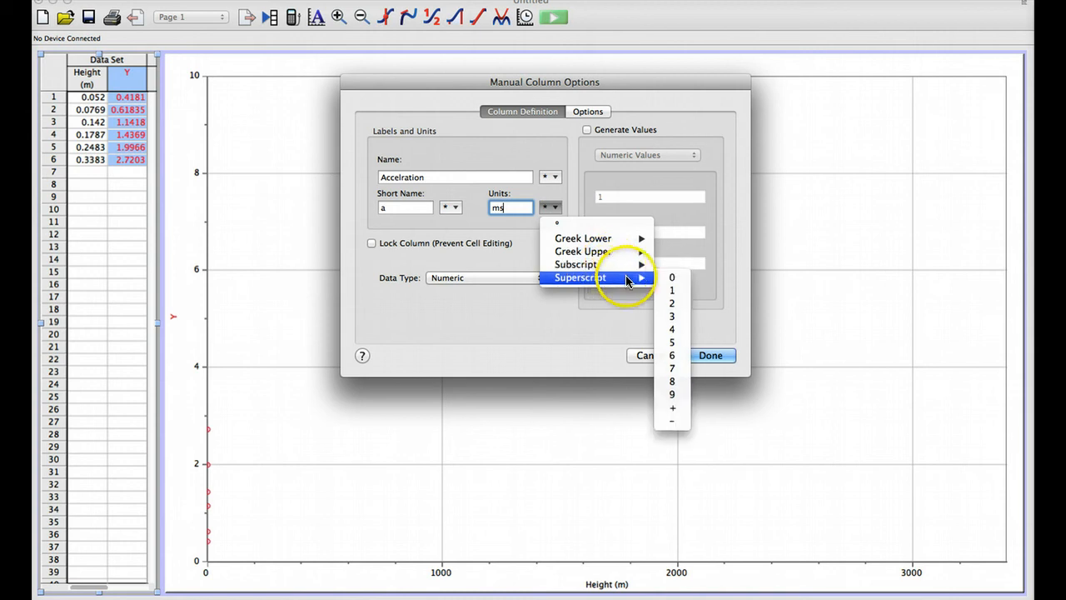
{"action": "left_click", "coordinate": [676, 422]}
{"action": "left_click", "coordinate": [549, 207]}
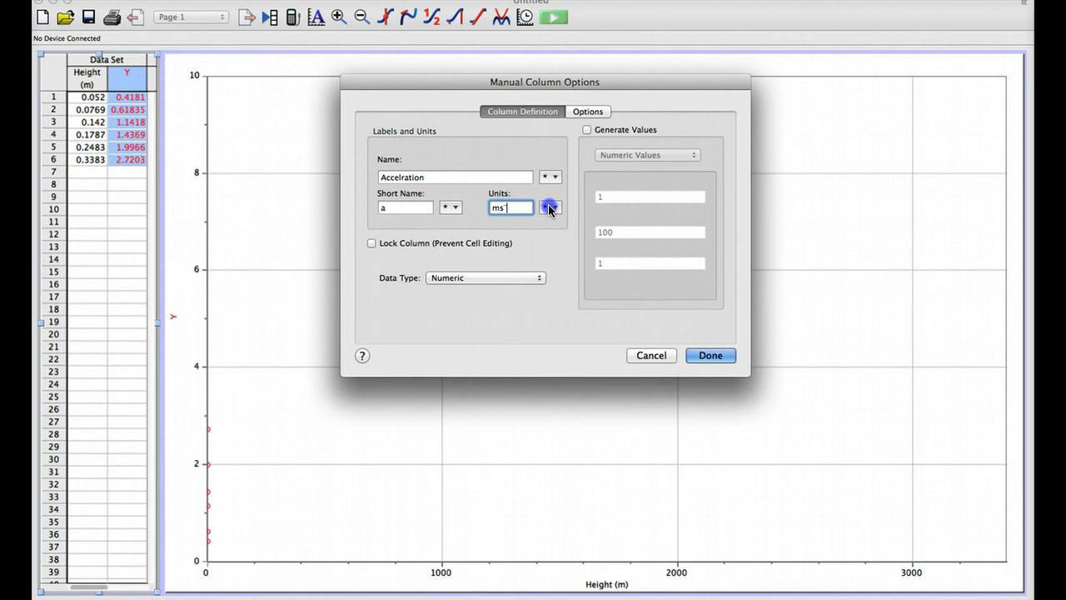
{"action": "mouse_move", "coordinate": [621, 278]}
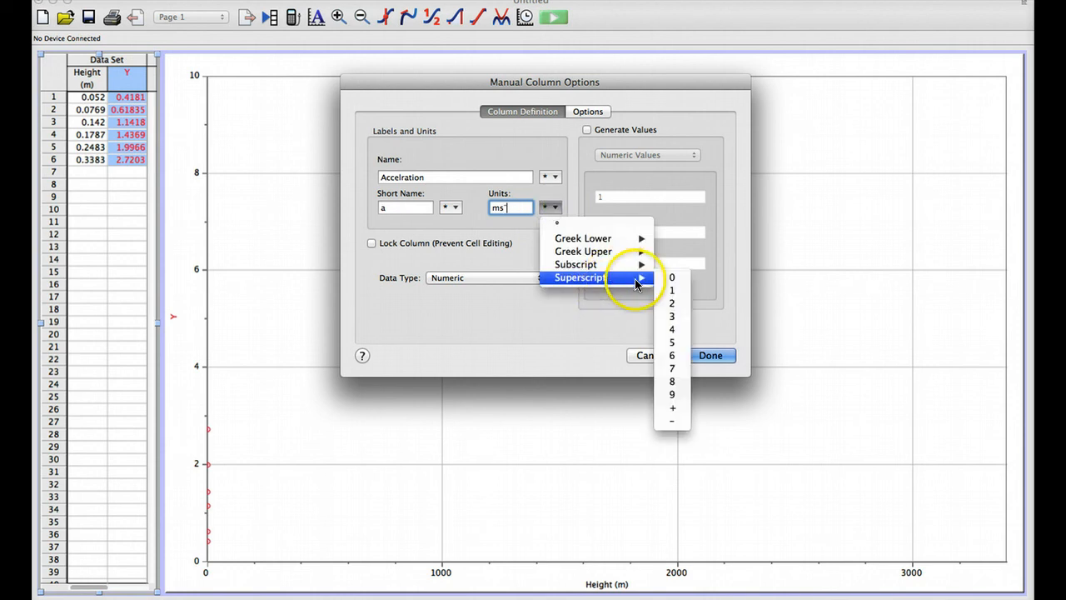
{"action": "left_click", "coordinate": [679, 311]}
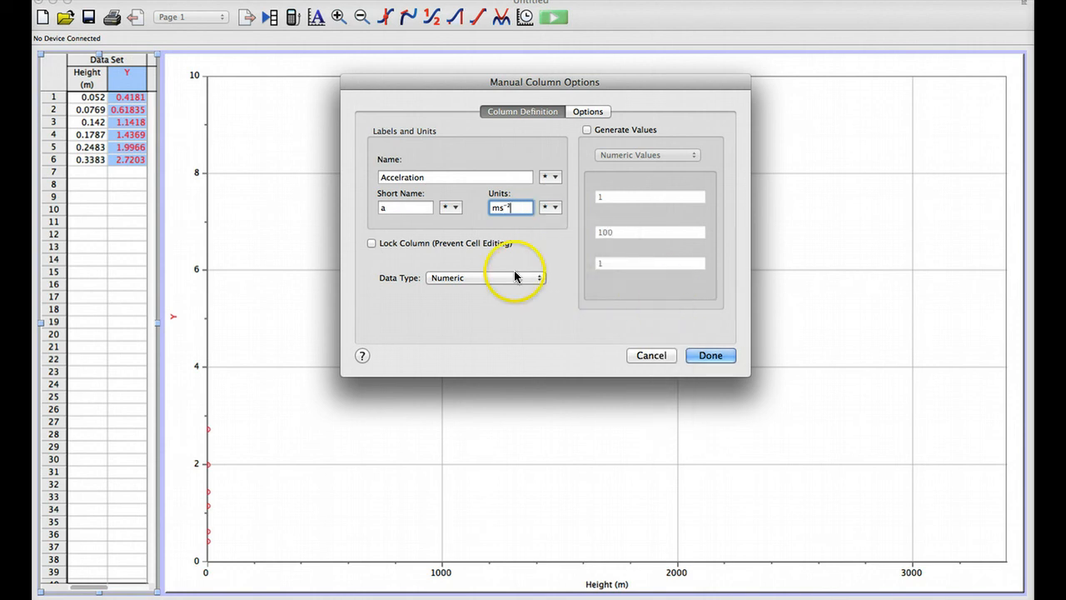
Step: Replace the acceleration column's name with Acc
{"action": "double_click", "coordinate": [430, 175]}
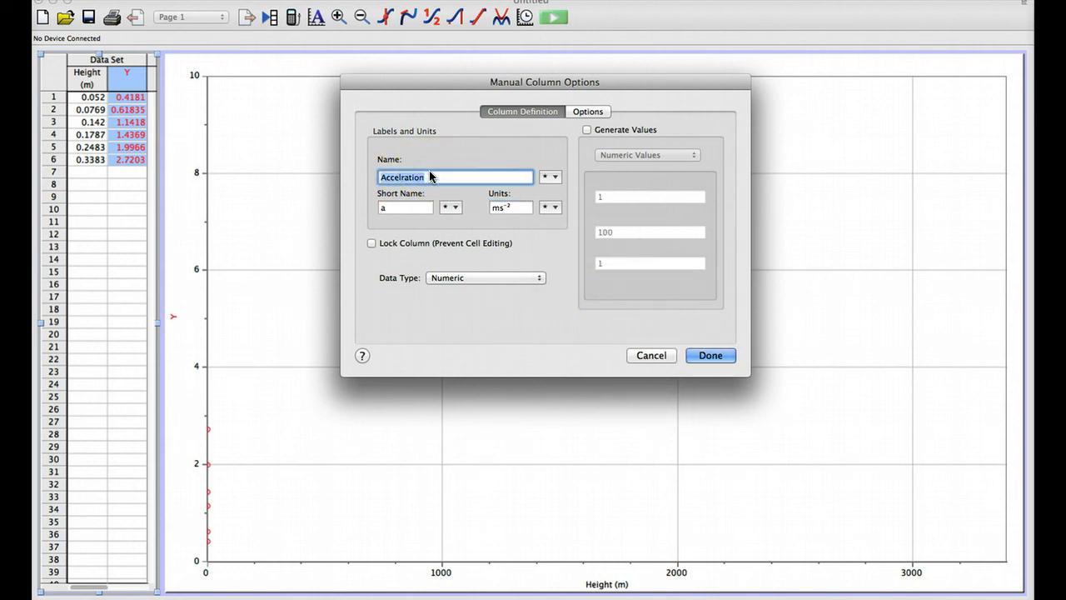
{"action": "type", "text": "Acc"}
{"action": "left_click", "coordinate": [392, 218]}
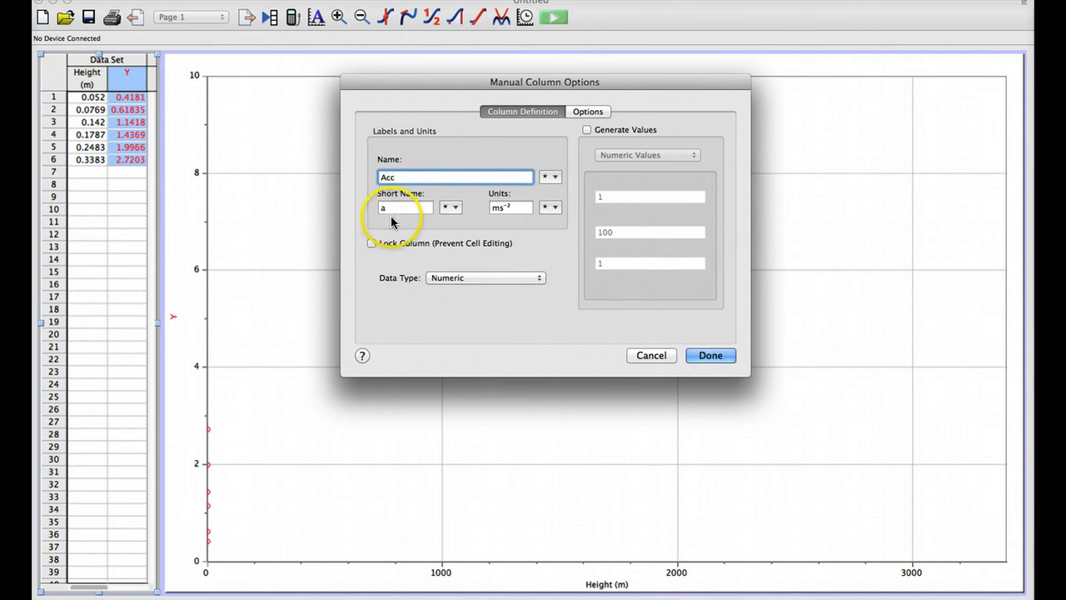
{"action": "left_click", "coordinate": [407, 208]}
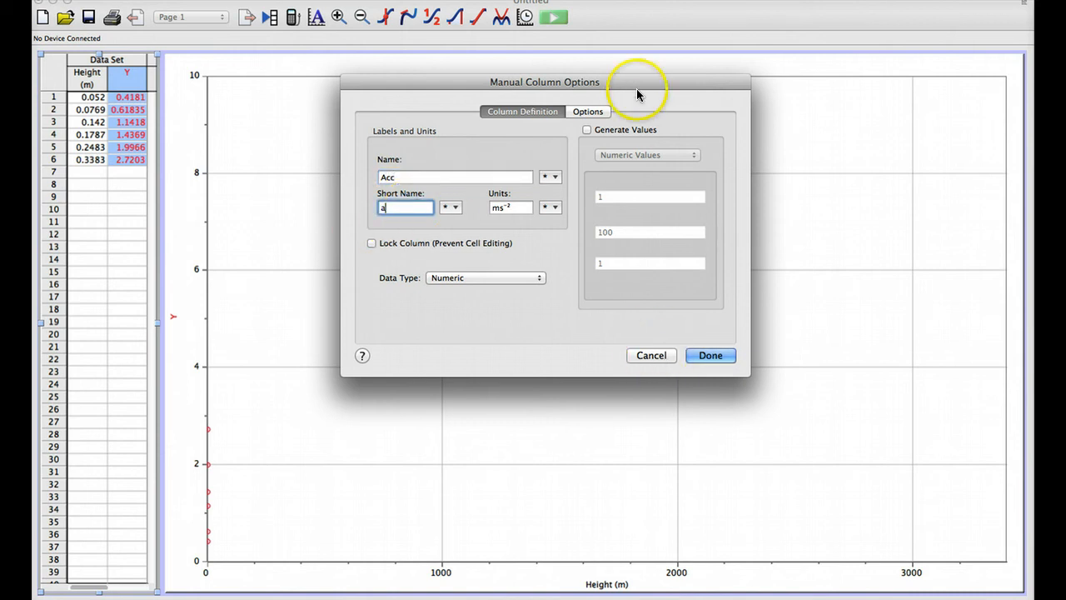
Step: Enable error bar calculations for the Acc column with a fixed error constant of 0.1 and apply the column settings
{"action": "left_click", "coordinate": [587, 110]}
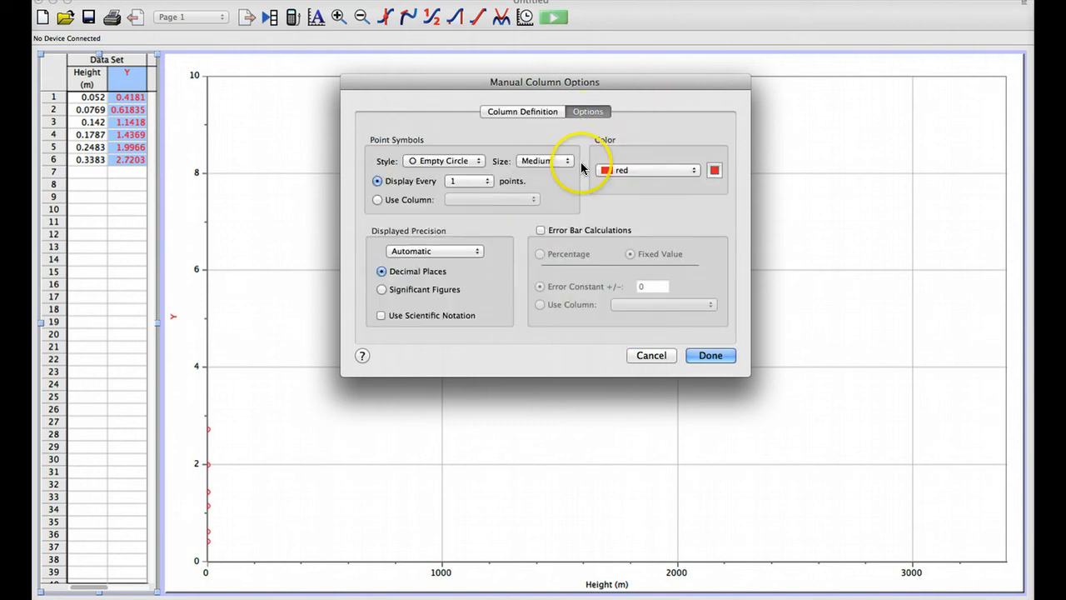
{"action": "left_click", "coordinate": [542, 230]}
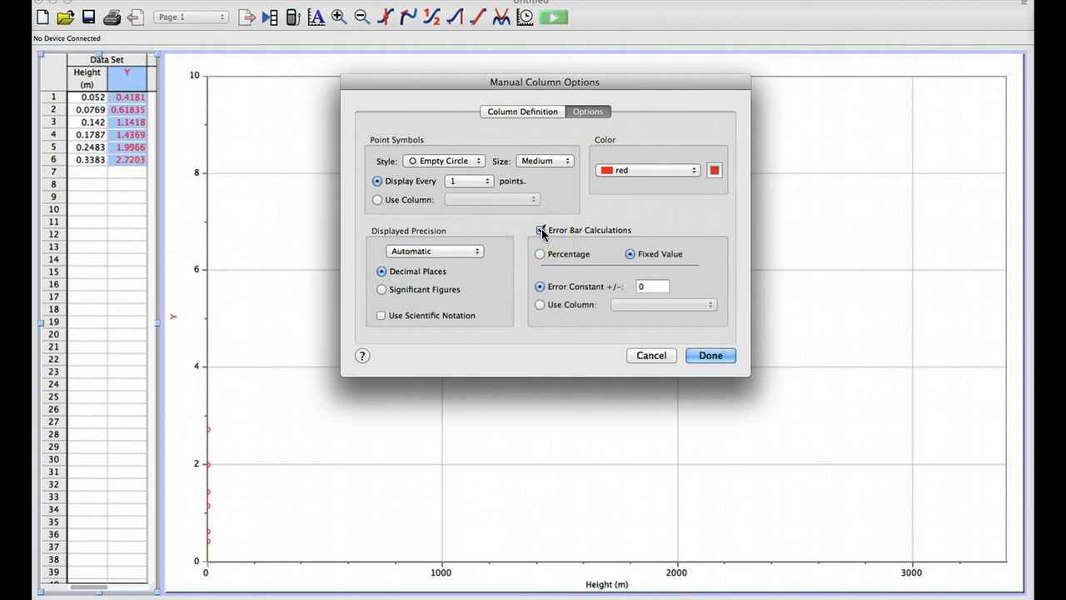
{"action": "left_click", "coordinate": [651, 287]}
{"action": "key", "text": "BackSpace"}
{"action": "type", "text": ".1"}
{"action": "left_click", "coordinate": [699, 355]}
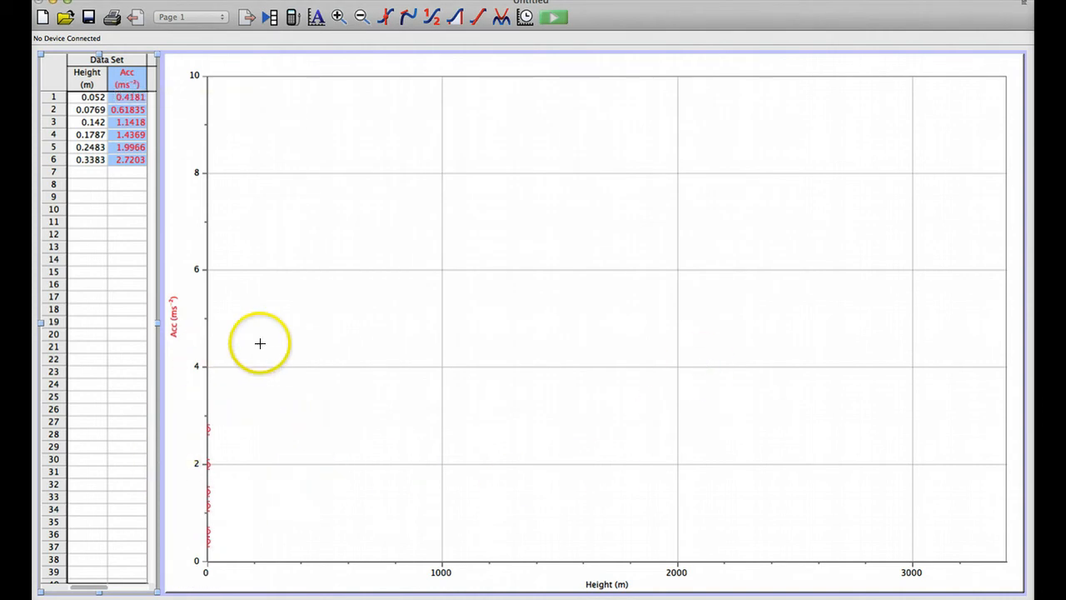
Step: Autoscale the graph to the data and extend the Height axis slightly beyond the last point
{"action": "left_click", "coordinate": [316, 18]}
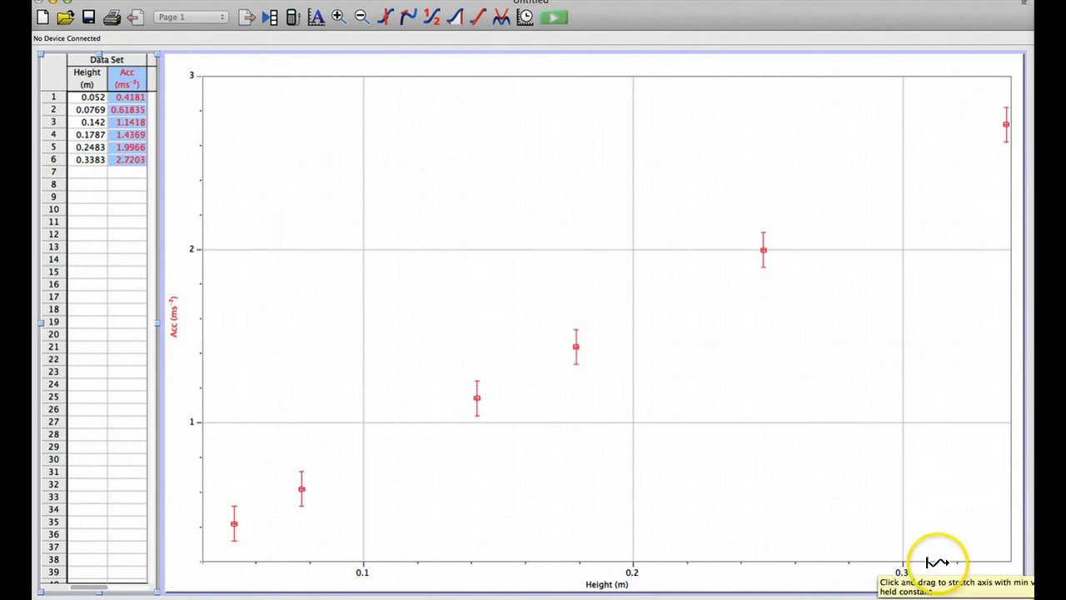
{"action": "left_click_drag", "start_coordinate": [928, 564], "coordinate": [916, 547]}
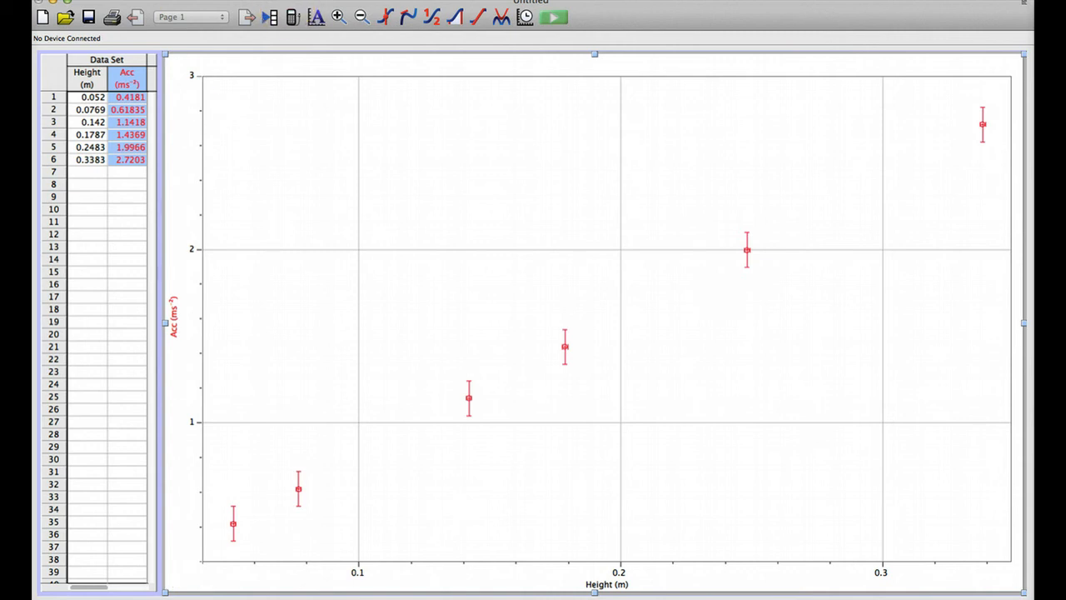
Step: Create a new calculated column with Sinθ as both its name and short name
{"action": "left_click", "coordinate": [277, 0]}
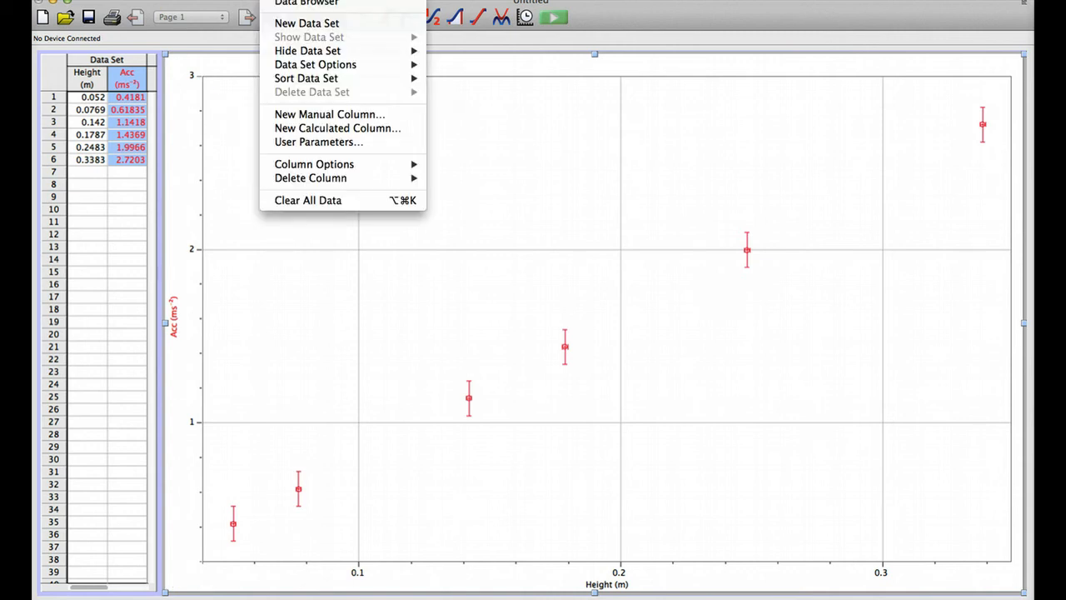
{"action": "left_click", "coordinate": [296, 130]}
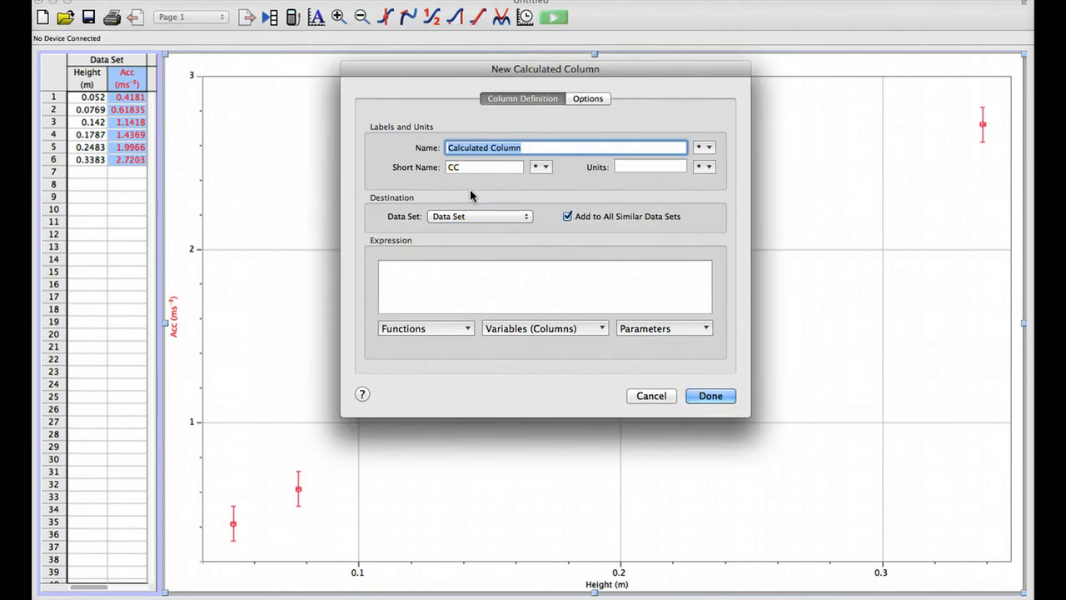
{"action": "type", "text": "Sin"}
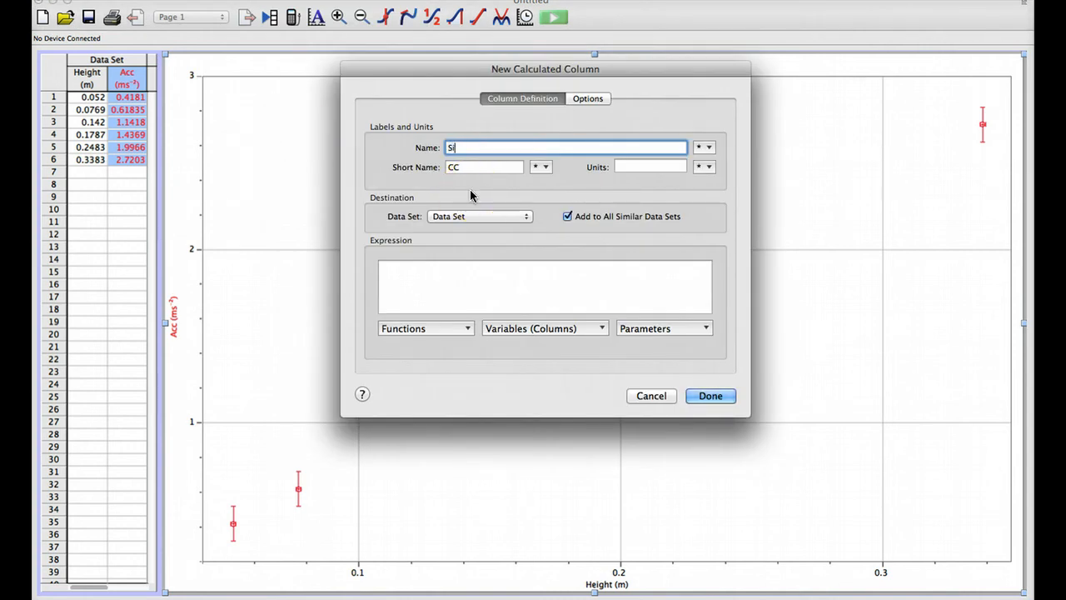
{"action": "left_click", "coordinate": [706, 150]}
{"action": "mouse_move", "coordinate": [754, 180]}
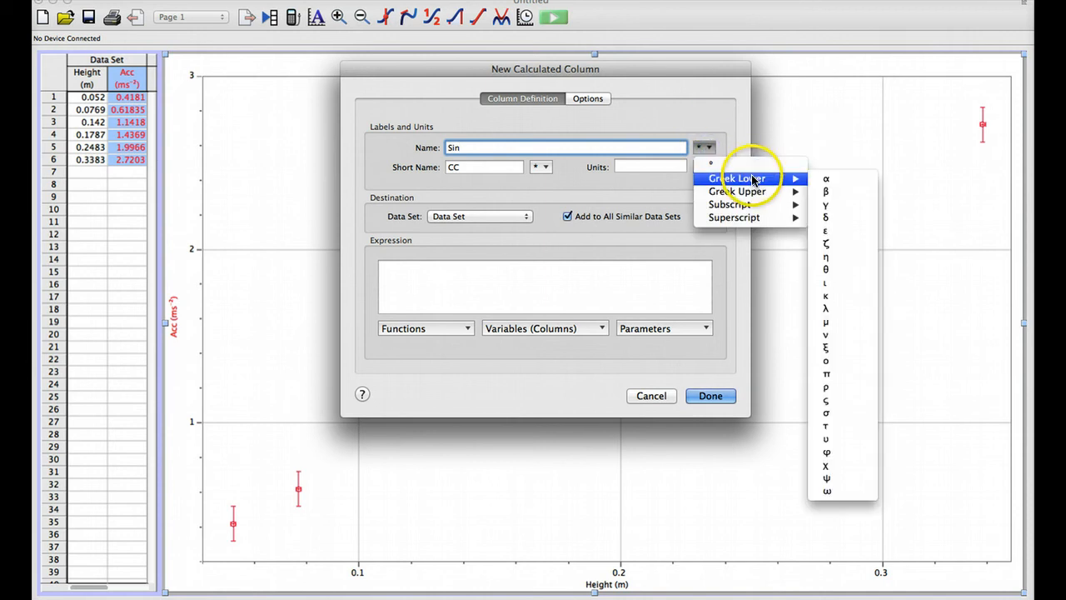
{"action": "left_click", "coordinate": [838, 269]}
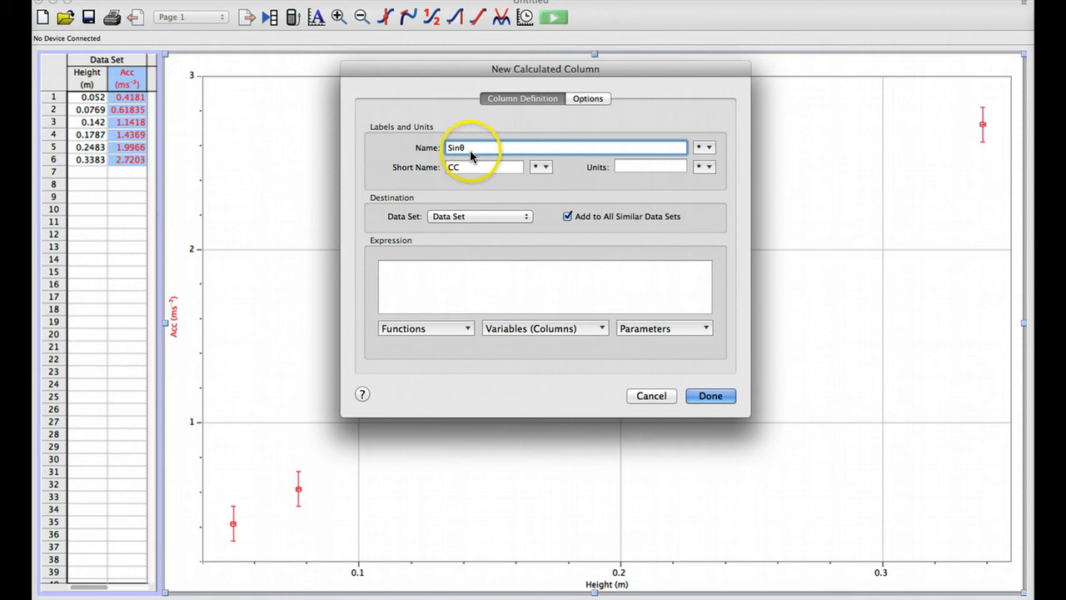
{"action": "left_click_drag", "start_coordinate": [469, 148], "coordinate": [438, 147]}
{"action": "key", "text": "super+c"}
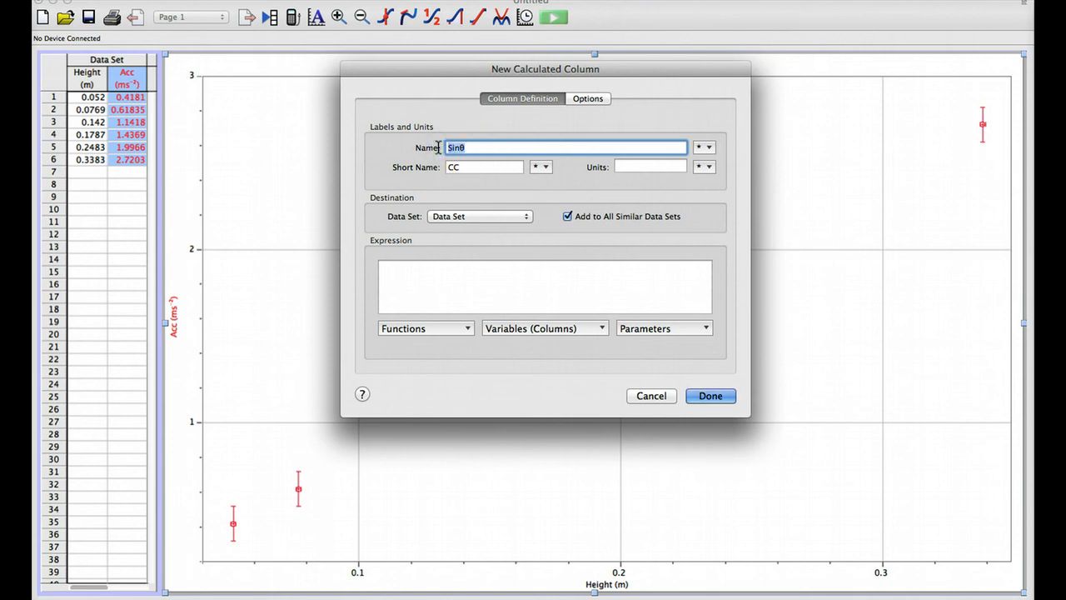
{"action": "double_click", "coordinate": [473, 170]}
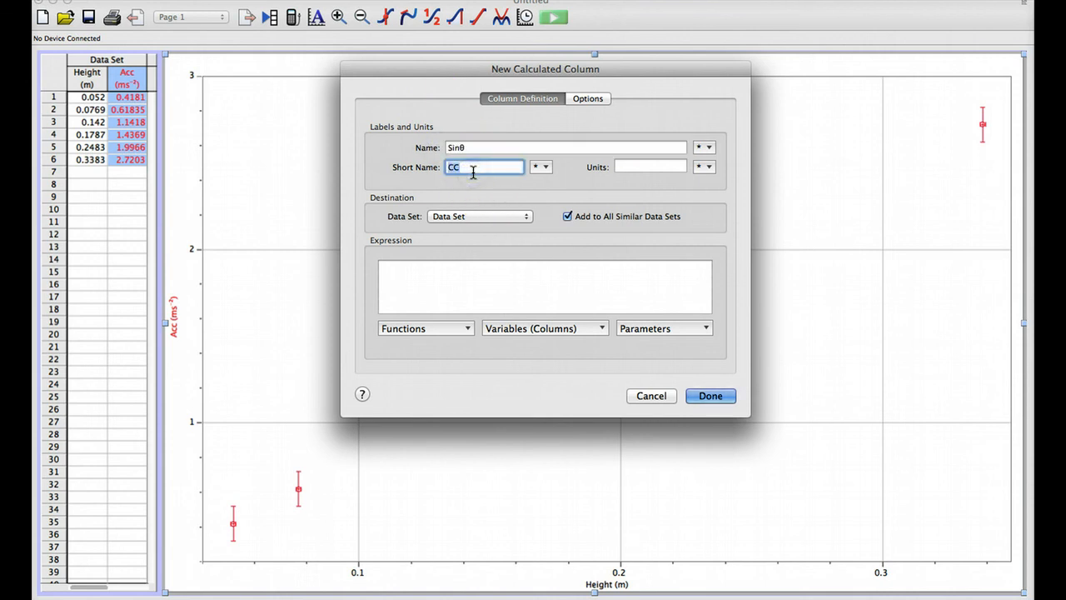
{"action": "key", "text": "super+v"}
Step: Define the Sinθ column's expression as "Height"/1.22 and create the column
{"action": "left_click", "coordinate": [444, 283]}
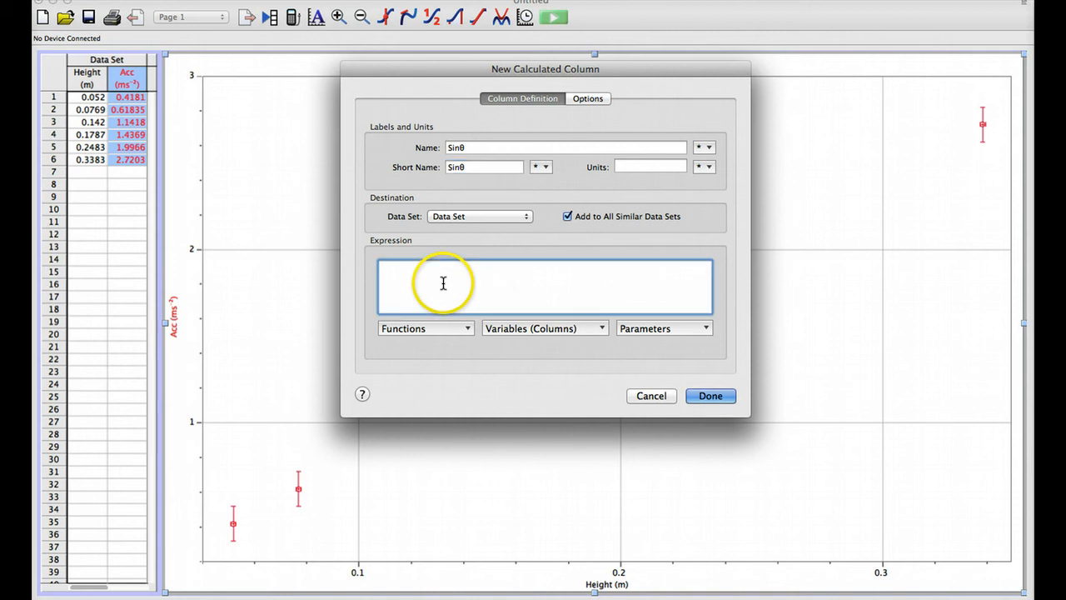
{"action": "left_click", "coordinate": [602, 328]}
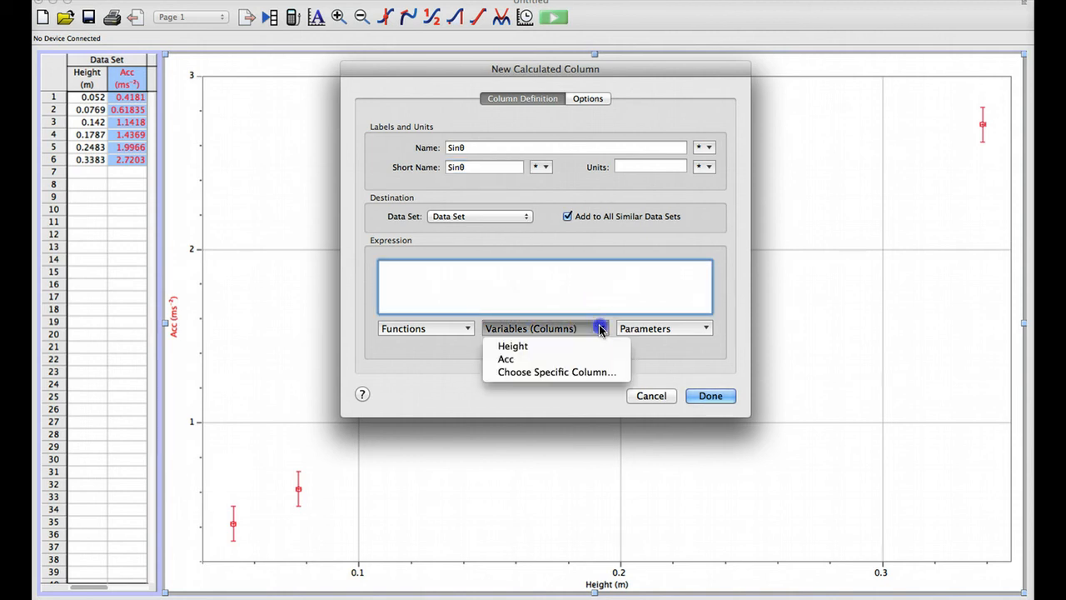
{"action": "left_click", "coordinate": [544, 348]}
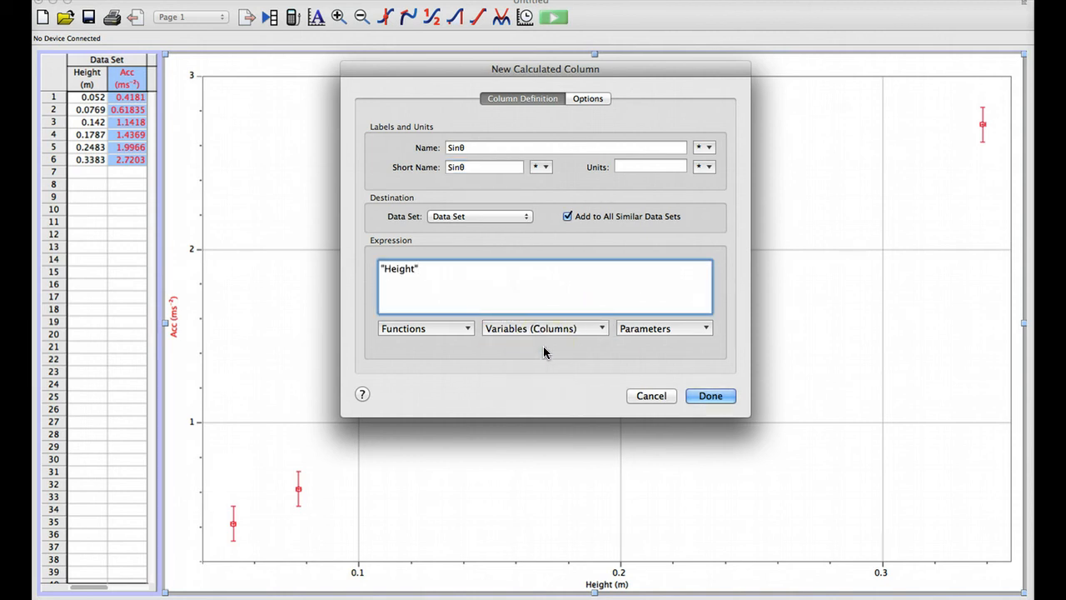
{"action": "type", "text": "/12"}
{"action": "key", "text": "BackSpace"}
{"action": "type", "text": ".22"}
{"action": "left_click", "coordinate": [696, 396]}
{"action": "left_click", "coordinate": [706, 395]}
{"action": "left_click", "coordinate": [680, 400]}
Step: Plot Sinθ instead of Height on the graph's horizontal axis
{"action": "left_click", "coordinate": [243, 402]}
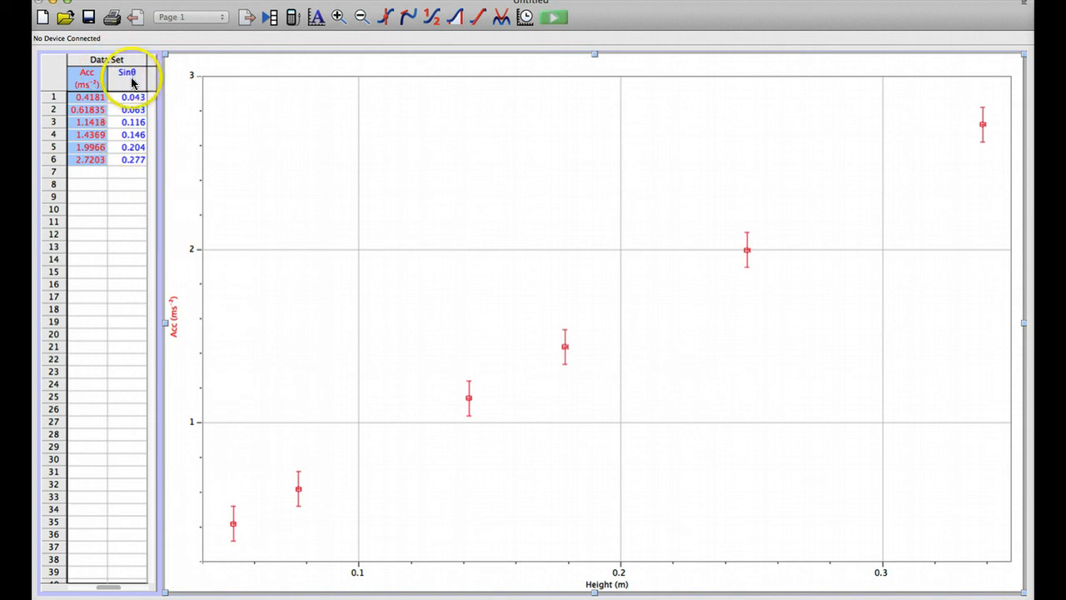
{"action": "left_click", "coordinate": [615, 586]}
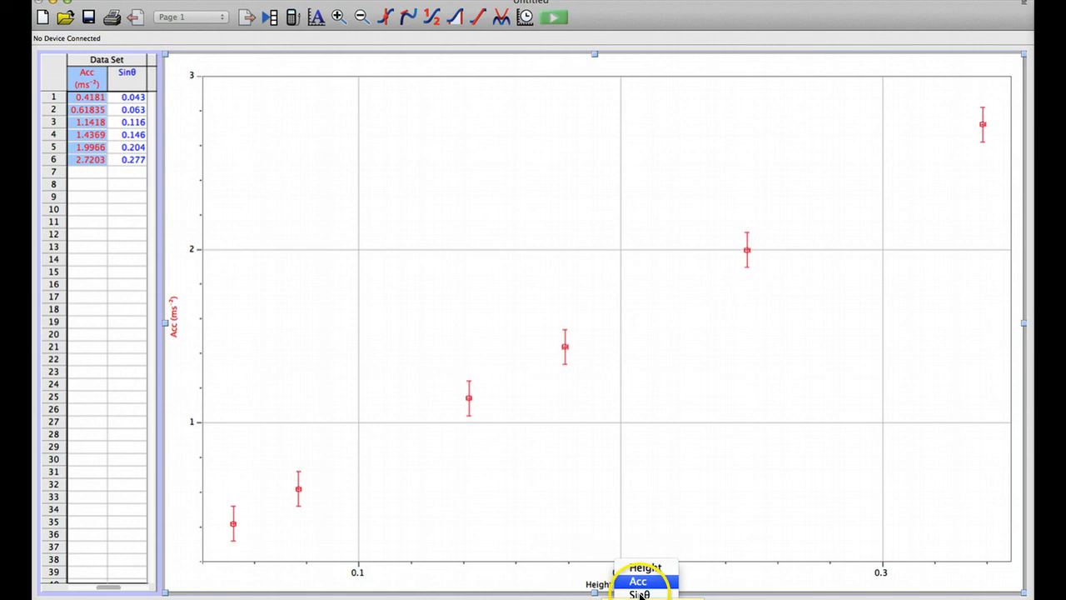
{"action": "left_click", "coordinate": [640, 596]}
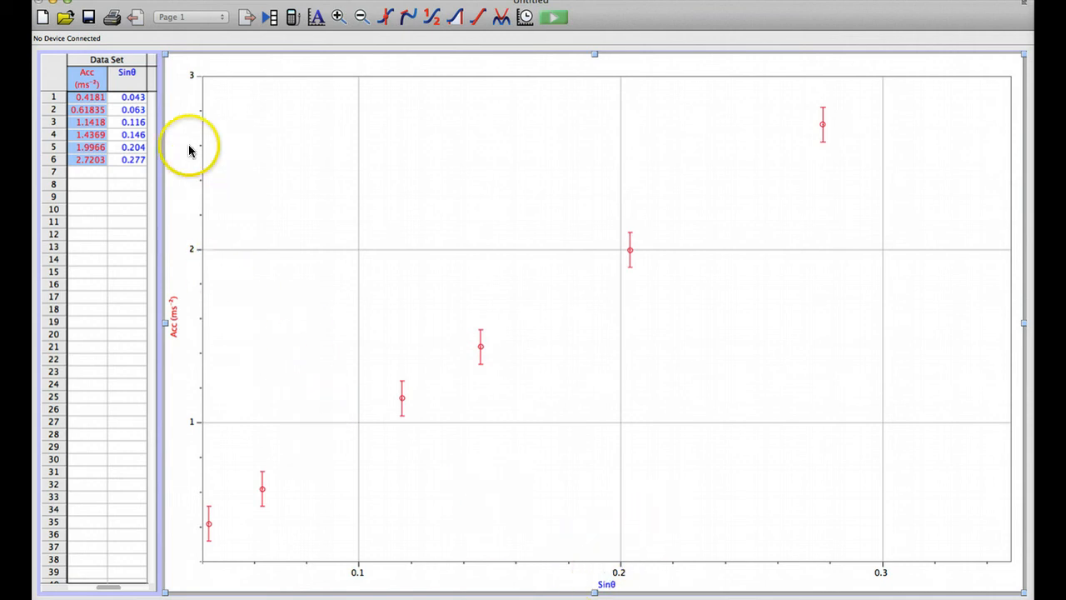
{"action": "left_click", "coordinate": [117, 76]}
{"action": "double_click", "coordinate": [118, 76]}
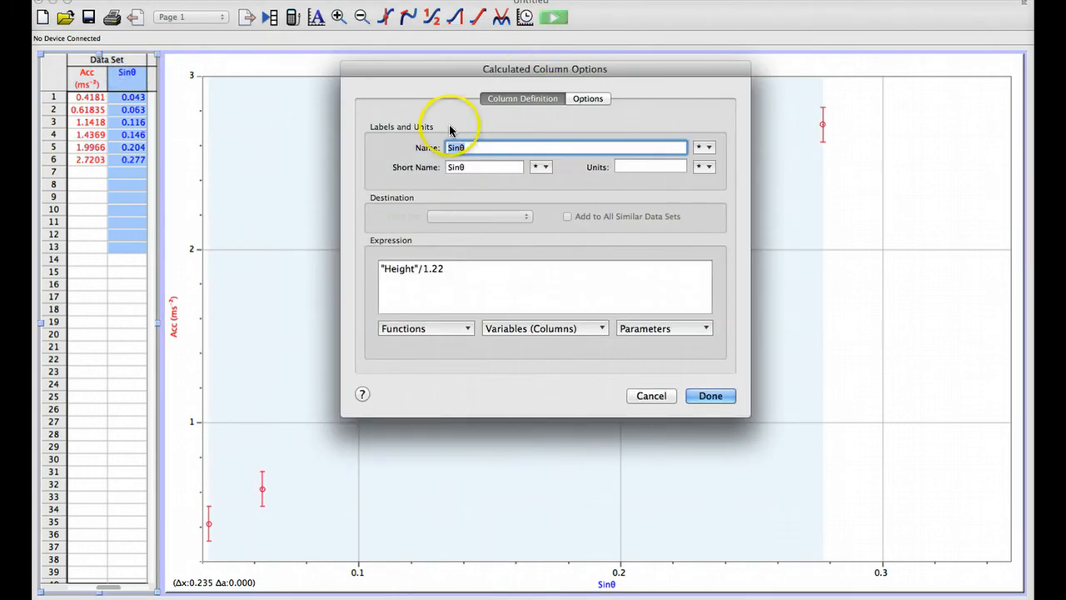
{"action": "left_click", "coordinate": [590, 98]}
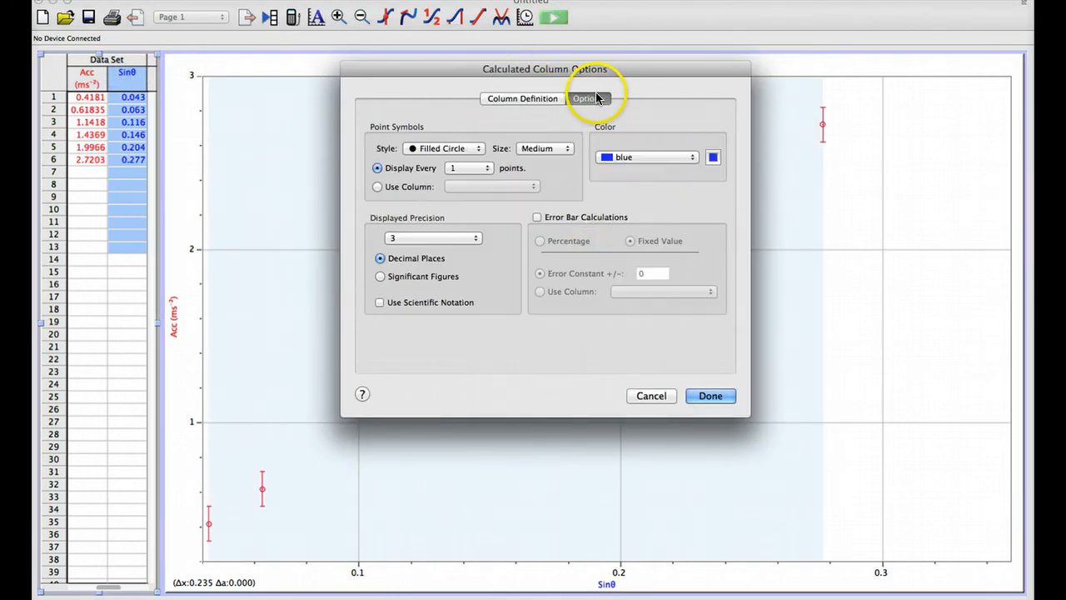
{"action": "left_click", "coordinate": [537, 217]}
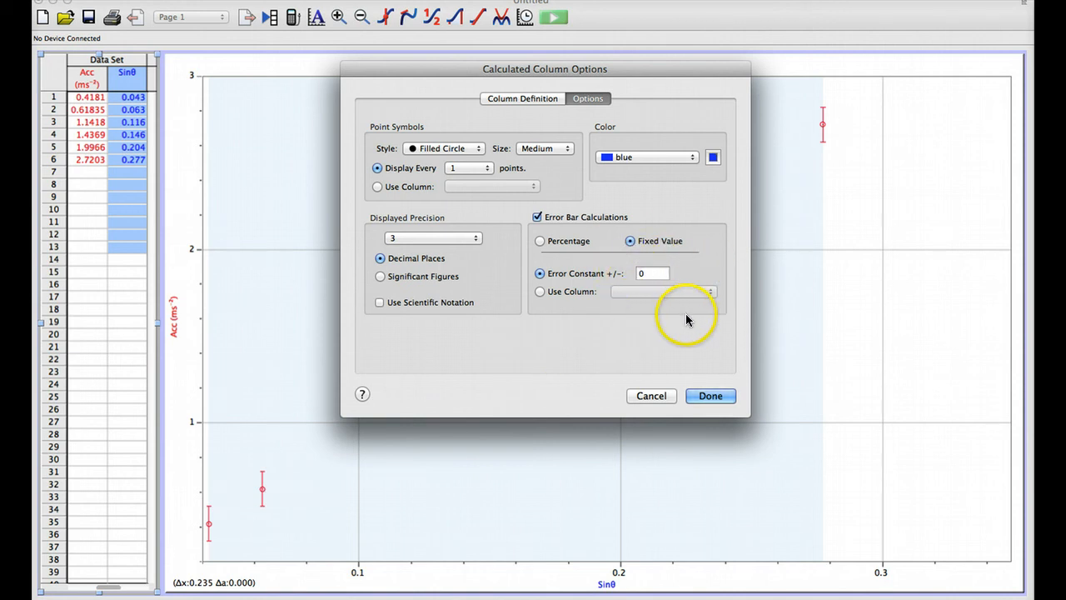
{"action": "left_click", "coordinate": [651, 396]}
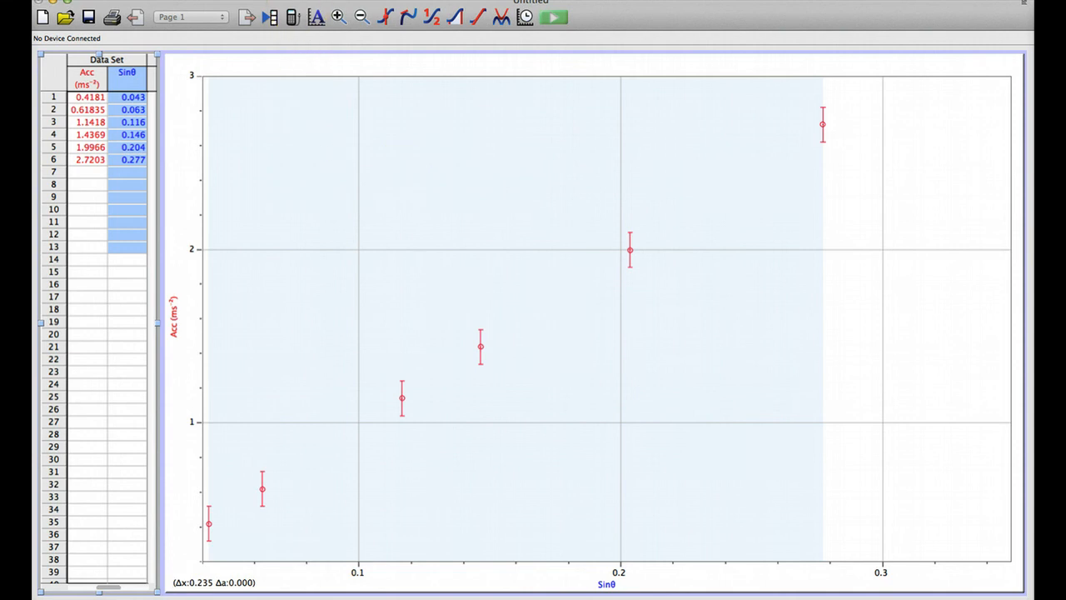
Step: Start a new calculated column for the uncertainty, named Un Sinθ with the short name US
{"action": "left_click", "coordinate": [276, 0]}
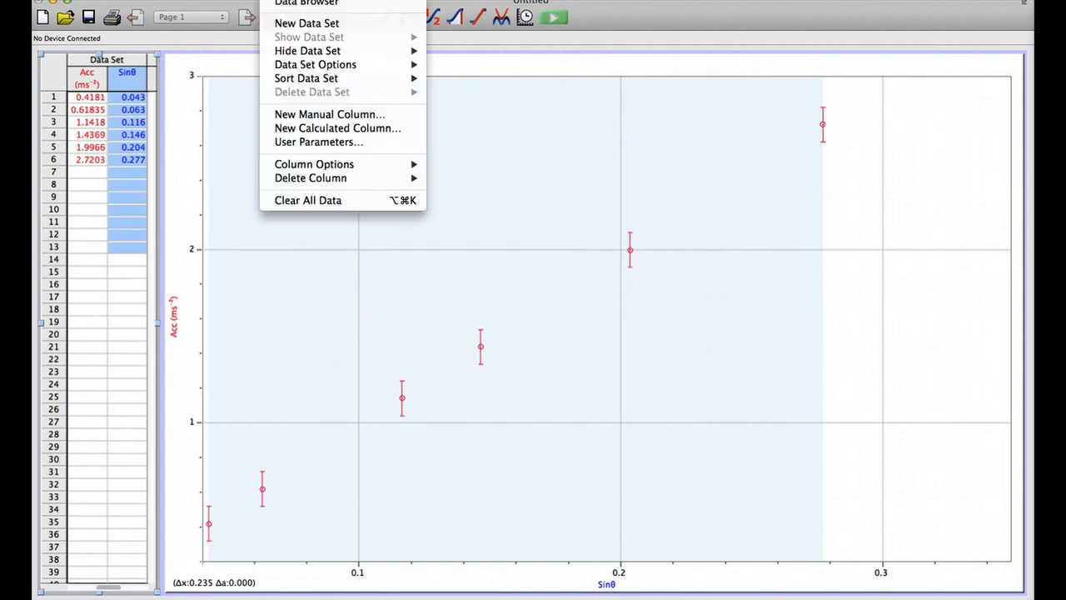
{"action": "left_click", "coordinate": [293, 128]}
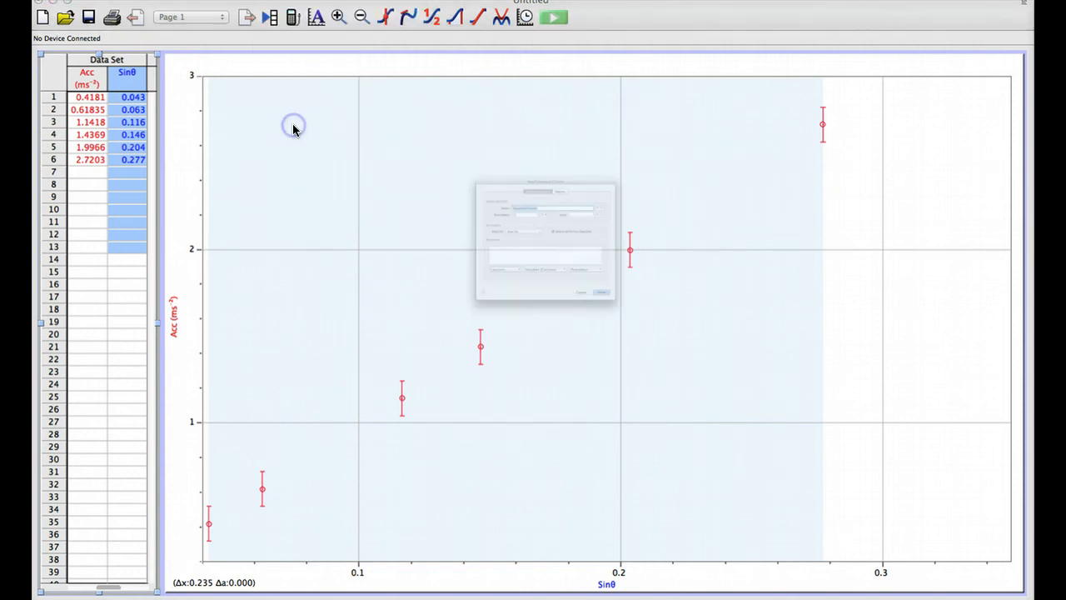
{"action": "type", "text": "U"}
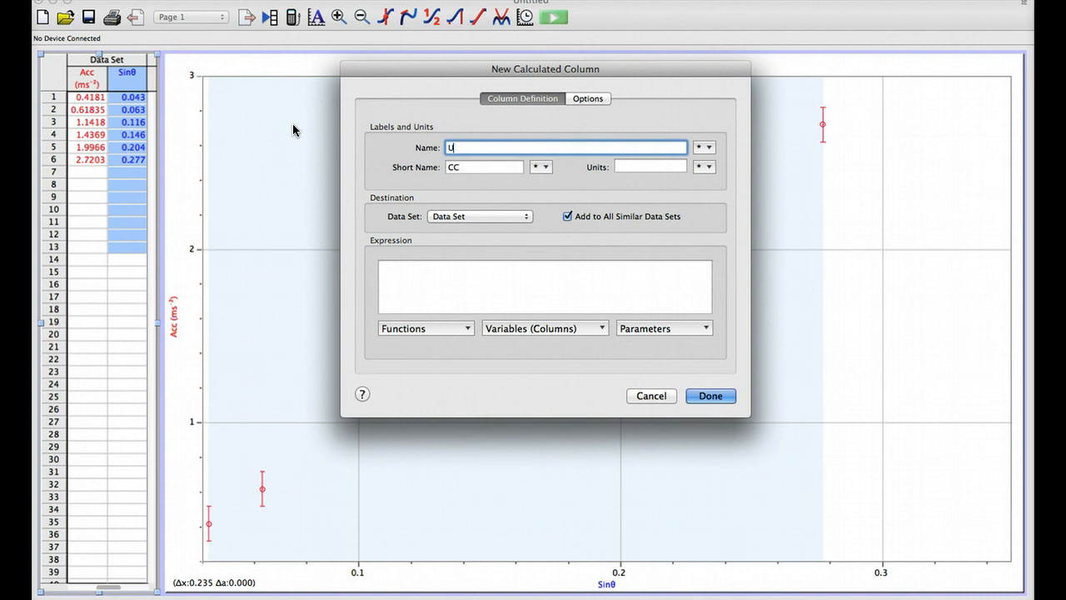
{"action": "type", "text": "n Sin"}
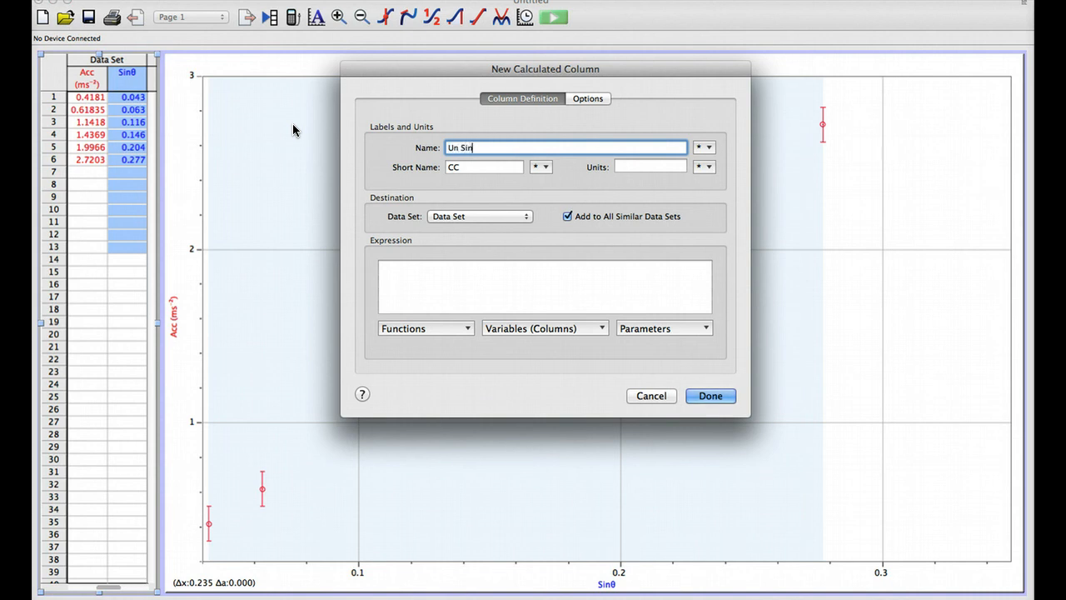
{"action": "left_click", "coordinate": [707, 147]}
{"action": "mouse_move", "coordinate": [786, 178]}
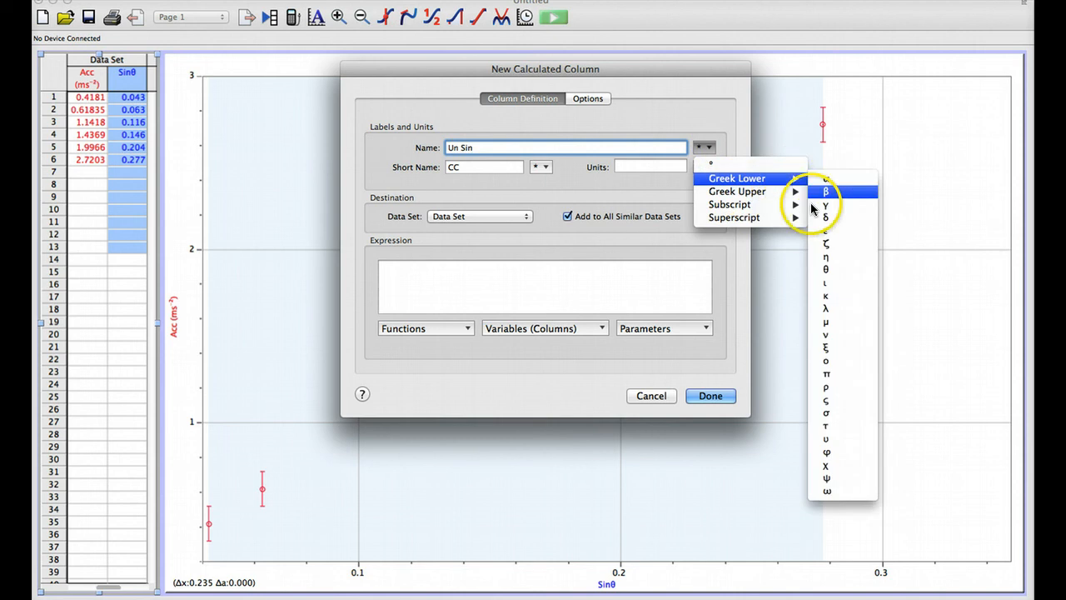
{"action": "left_click", "coordinate": [821, 269]}
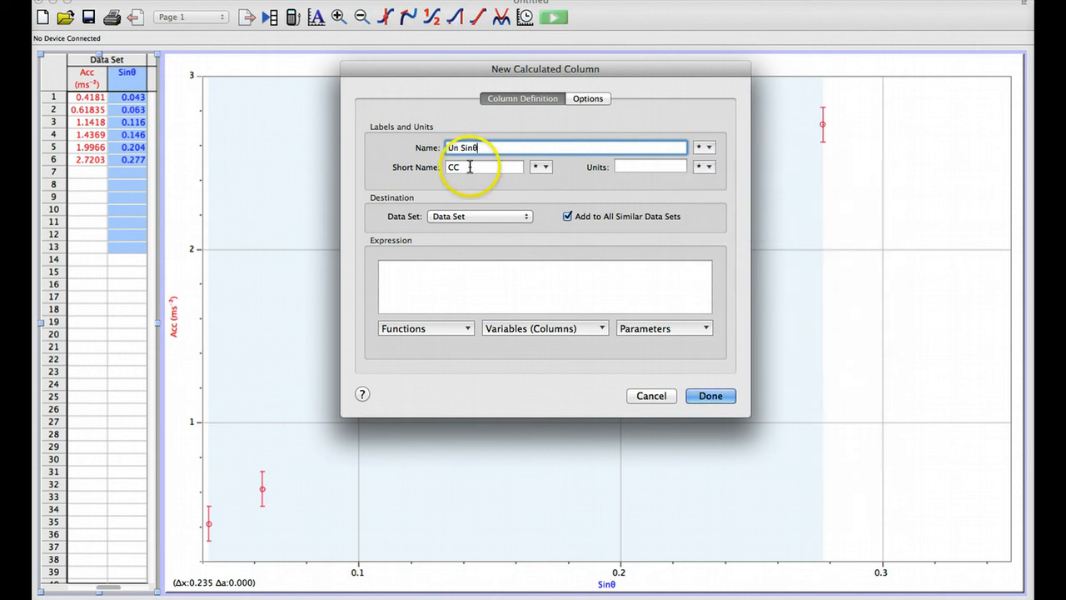
{"action": "double_click", "coordinate": [451, 168]}
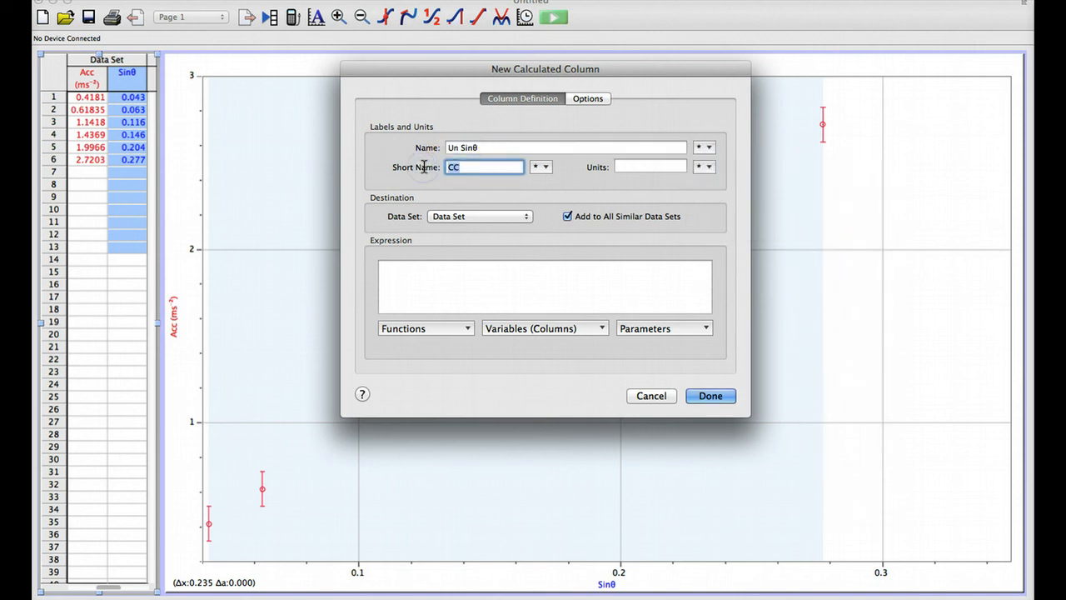
{"action": "type", "text": "US"}
Step: Enter the expression (.001/"Height")+(.011/122) for the Un Sinθ column
{"action": "left_click", "coordinate": [452, 285]}
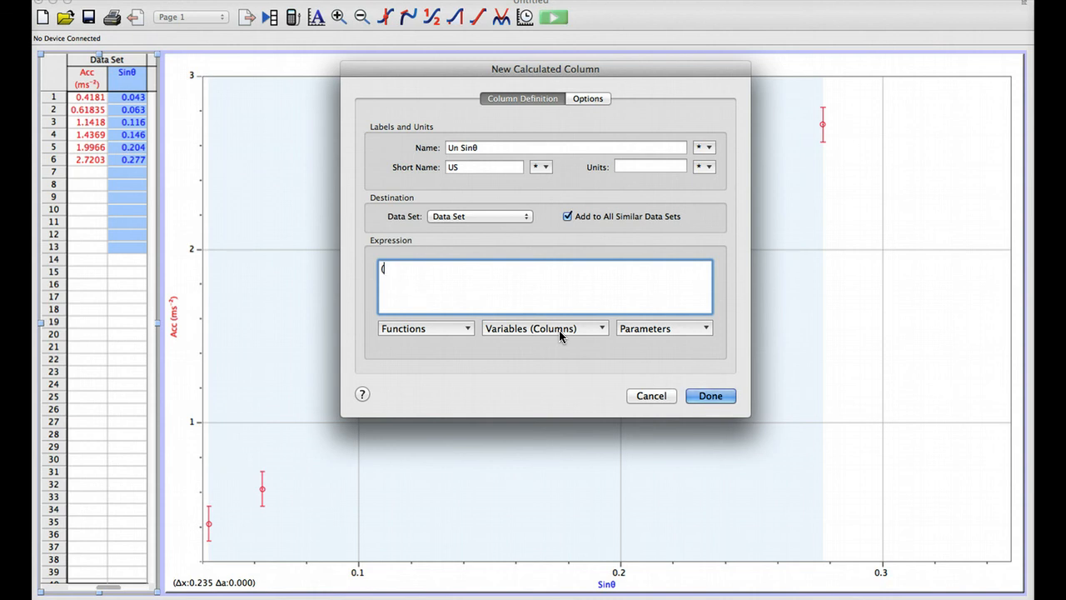
{"action": "type", "text": "(.001/"}
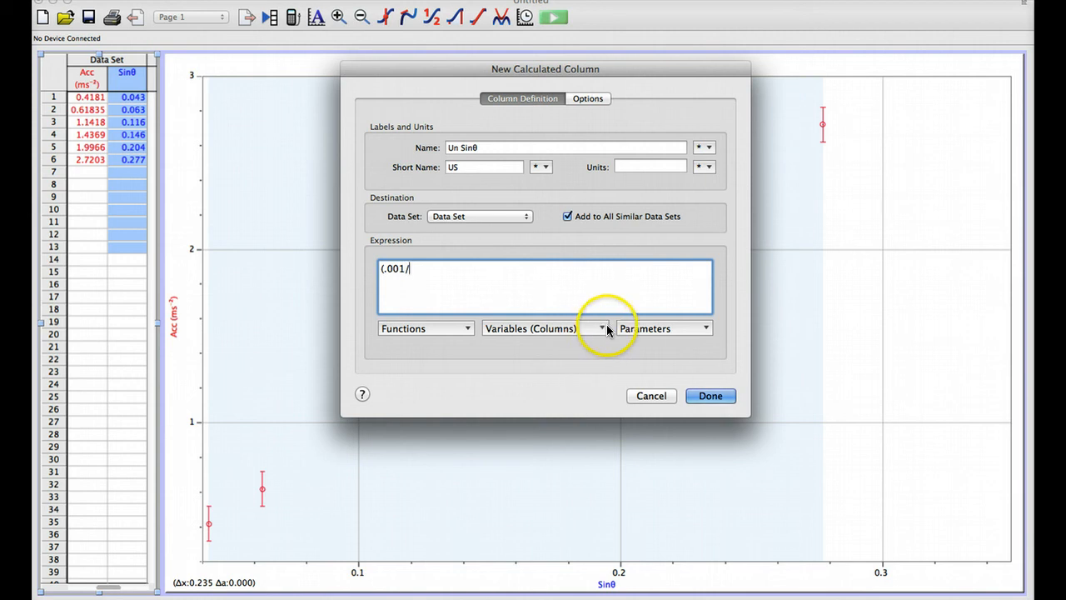
{"action": "left_click", "coordinate": [601, 329]}
{"action": "left_click", "coordinate": [567, 348]}
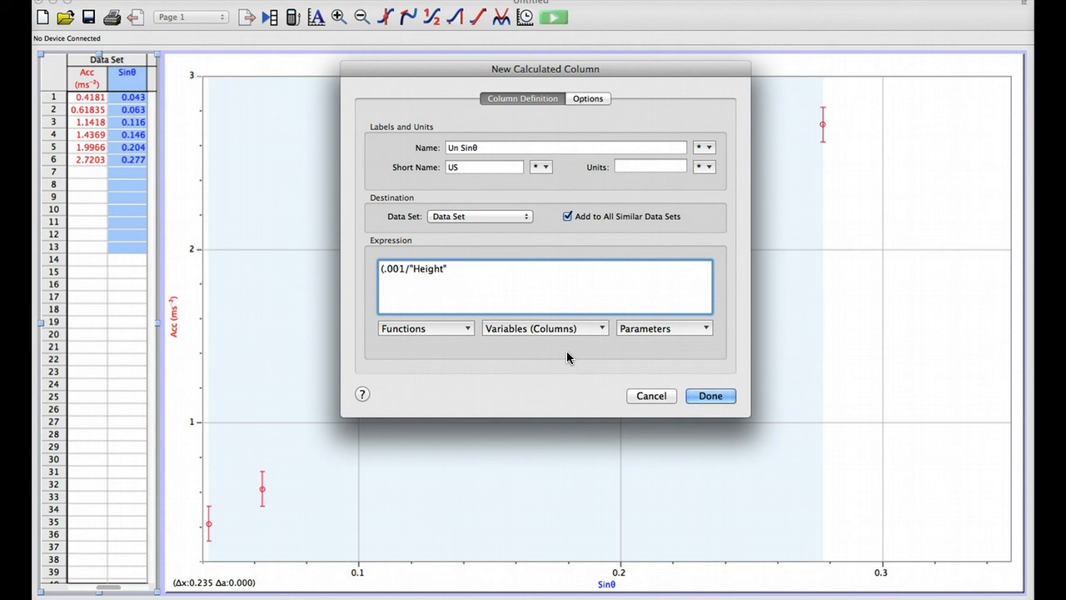
{"action": "type", "text": ")"}
{"action": "type", "text": "+(.011"}
{"action": "type", "text": "/122)"}
Step: Correct the second fraction's numerator to .001 and enclose the whole sum in outer parentheses
{"action": "left_click", "coordinate": [474, 268]}
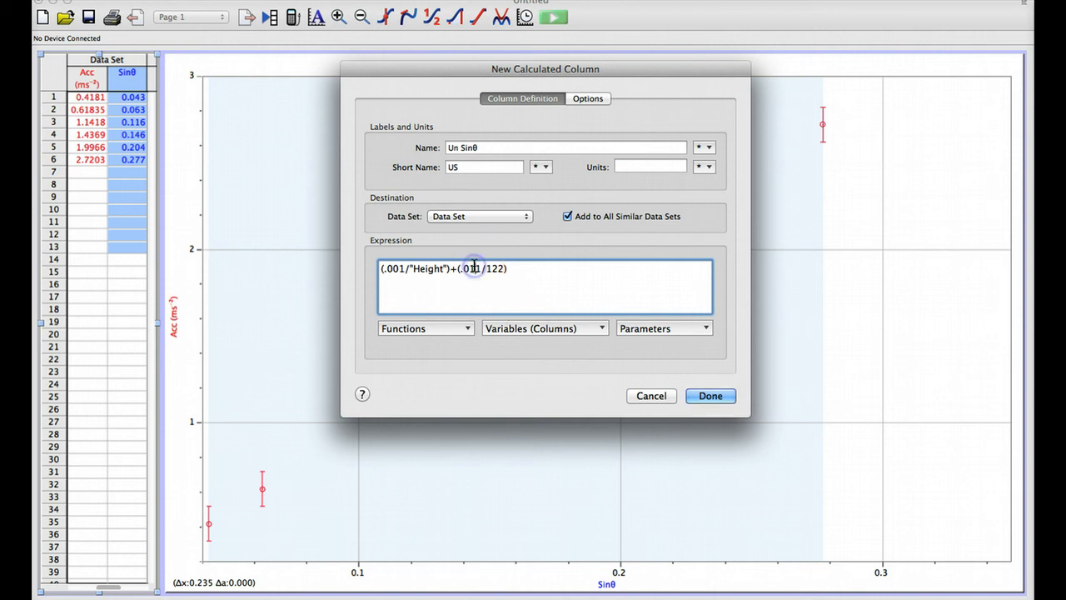
{"action": "left_click", "coordinate": [546, 270]}
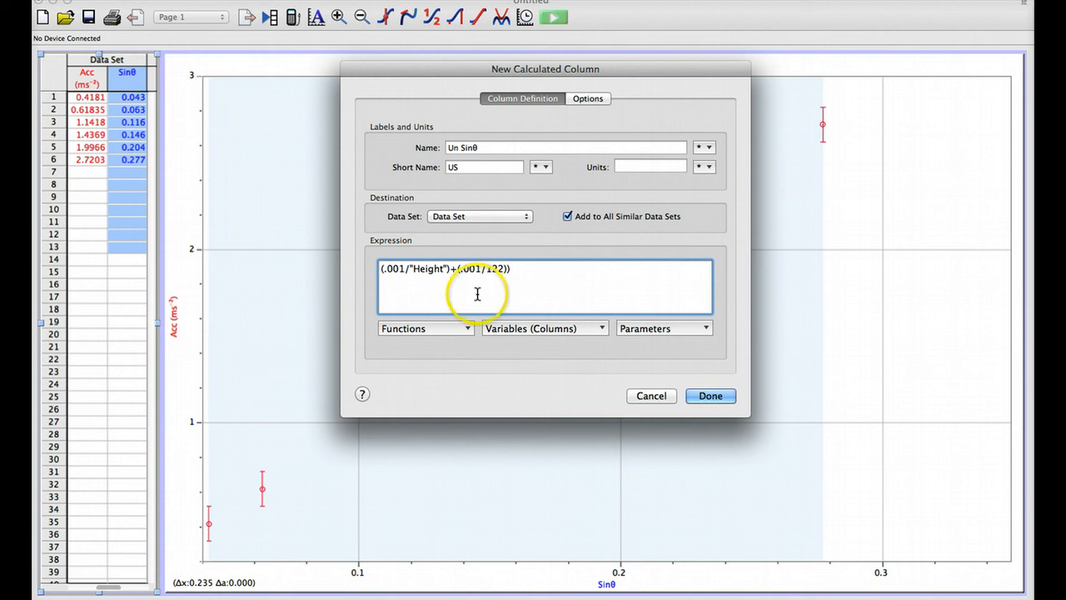
{"action": "left_click", "coordinate": [380, 268]}
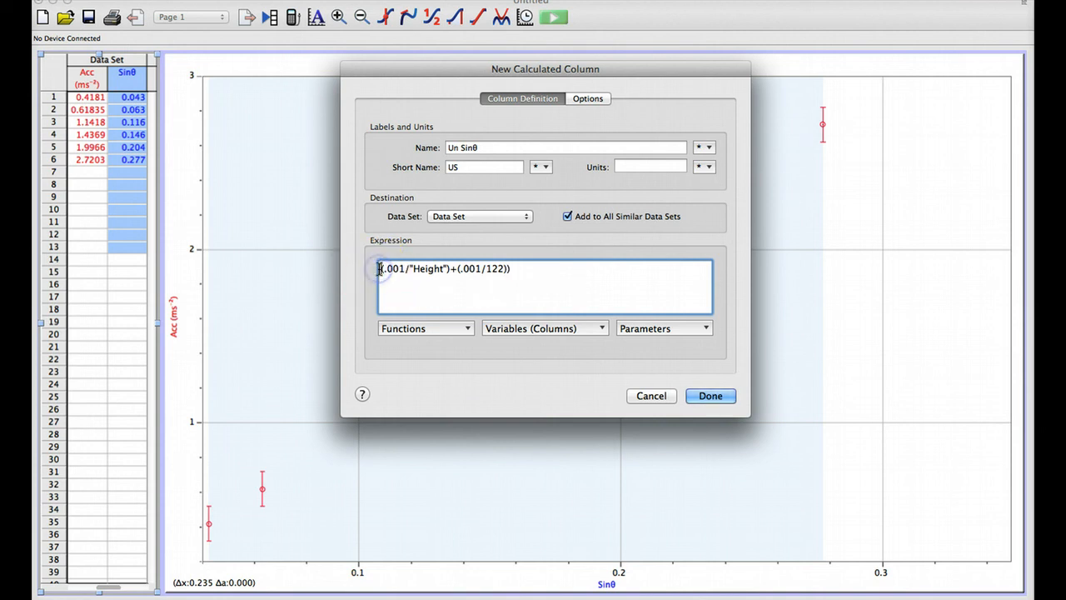
{"action": "type", "text": "("}
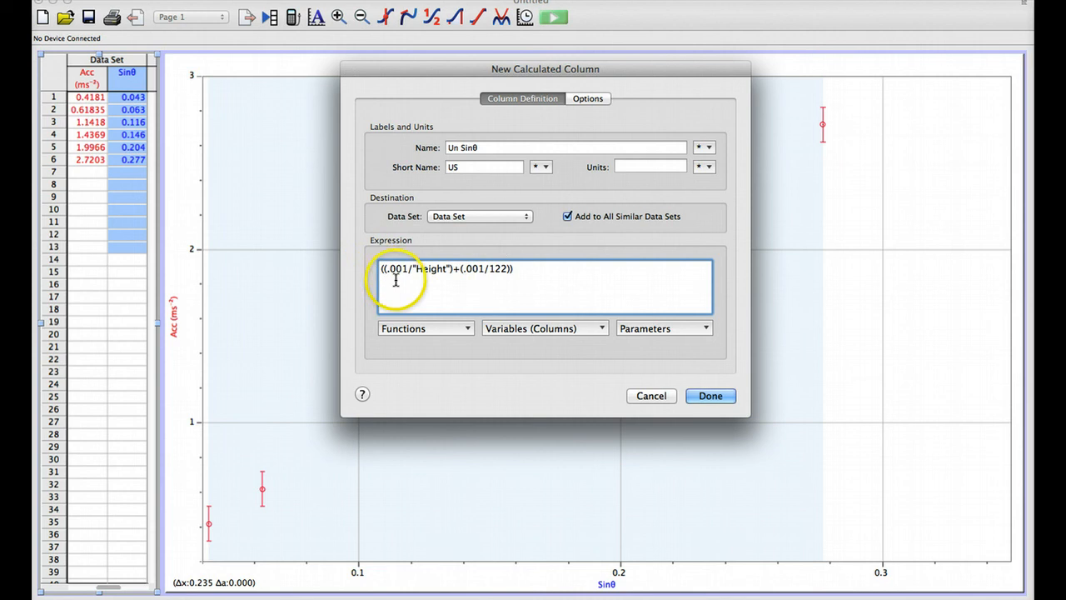
Step: Multiply the bracketed sum by the Sinθ column and create the Un Sinθ column
{"action": "left_click", "coordinate": [536, 268]}
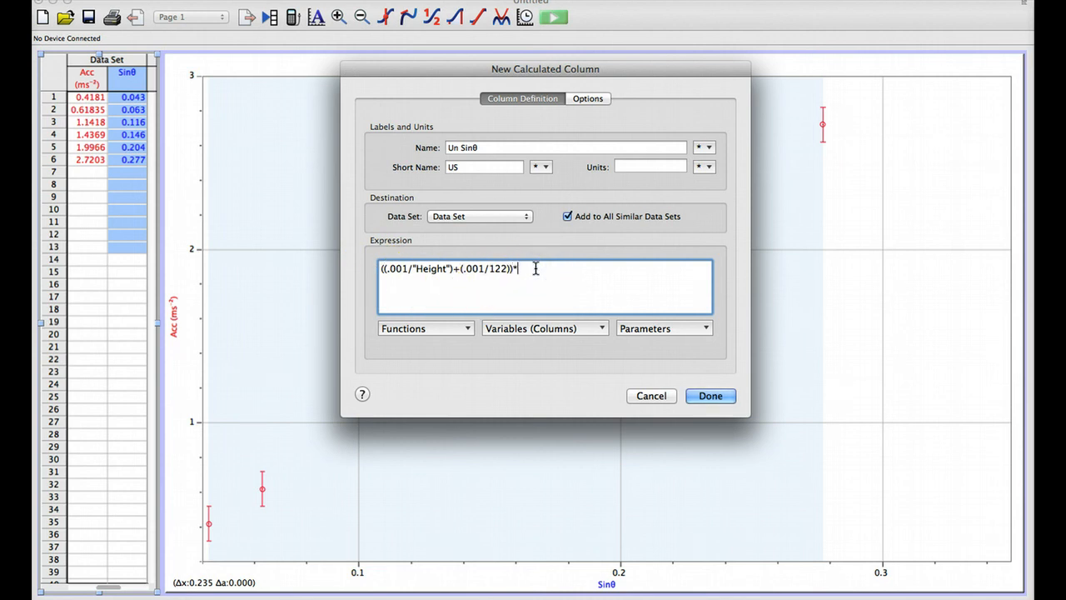
{"action": "left_click", "coordinate": [603, 329]}
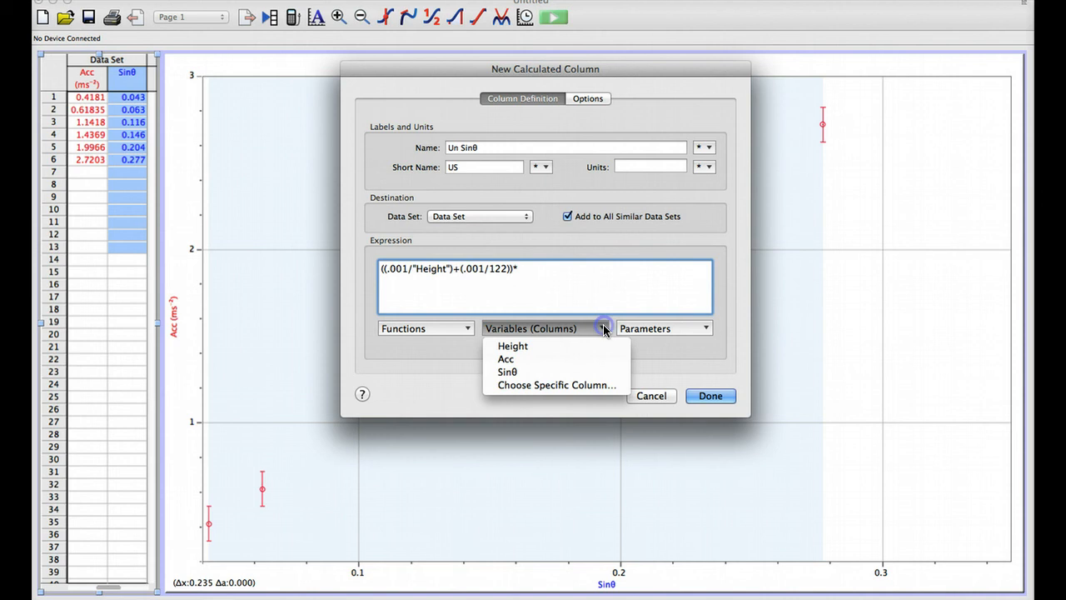
{"action": "left_click", "coordinate": [550, 372]}
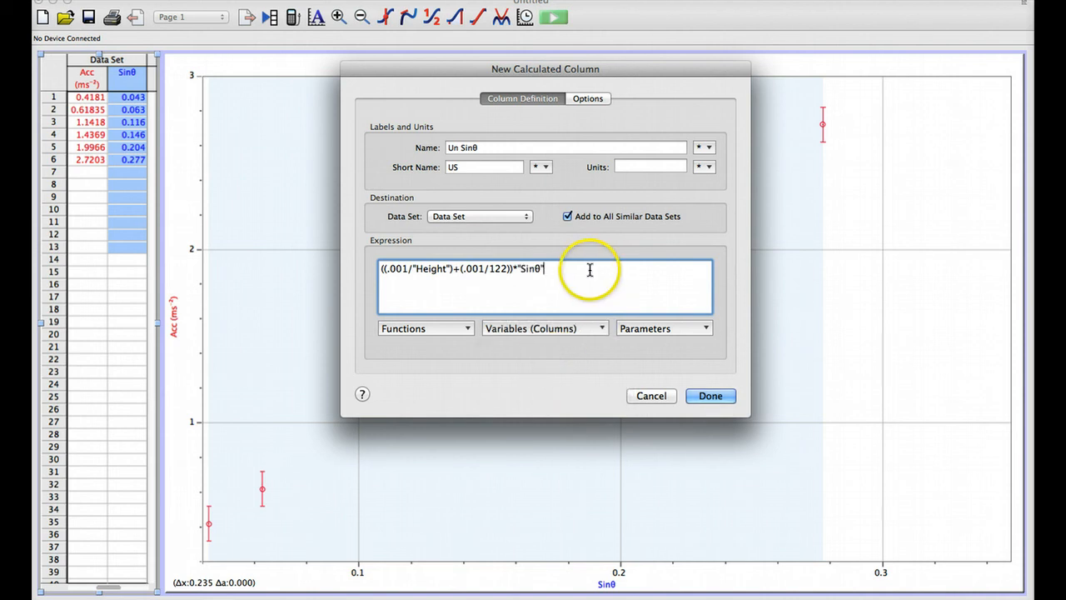
{"action": "left_click", "coordinate": [512, 284]}
{"action": "left_click", "coordinate": [502, 285]}
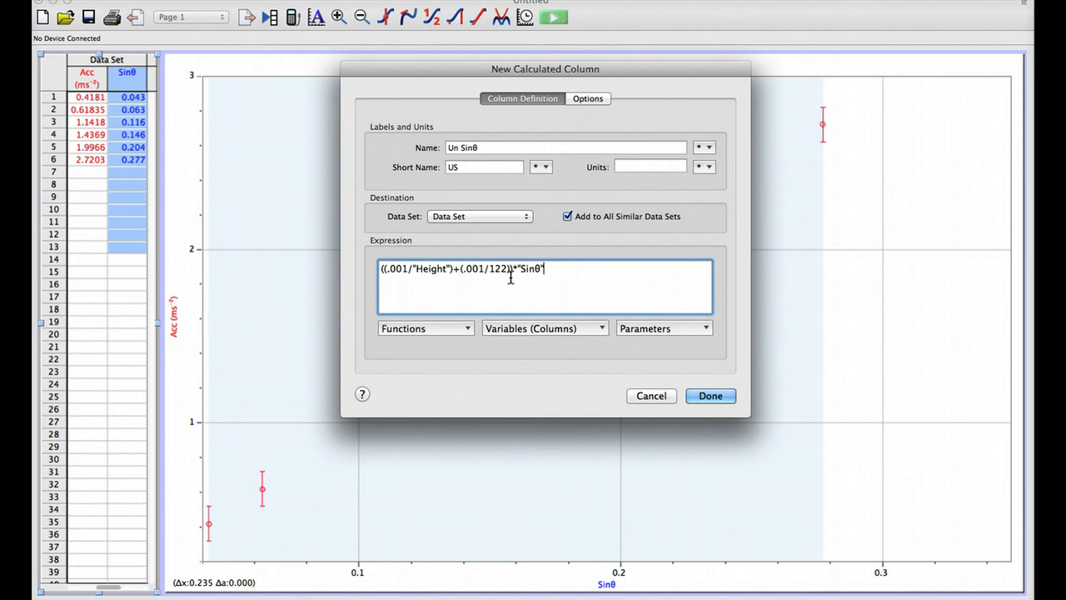
{"action": "left_click", "coordinate": [706, 397]}
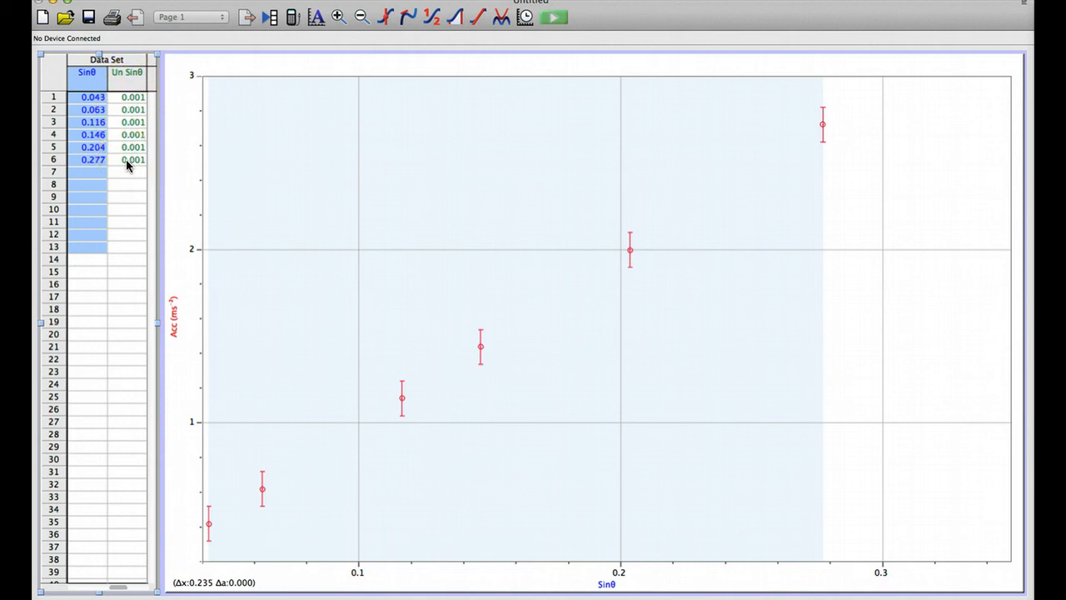
Step: Turn on error bar calculations for the Sinθ column as fixed values taken from the Un Sinθ column
{"action": "double_click", "coordinate": [90, 84]}
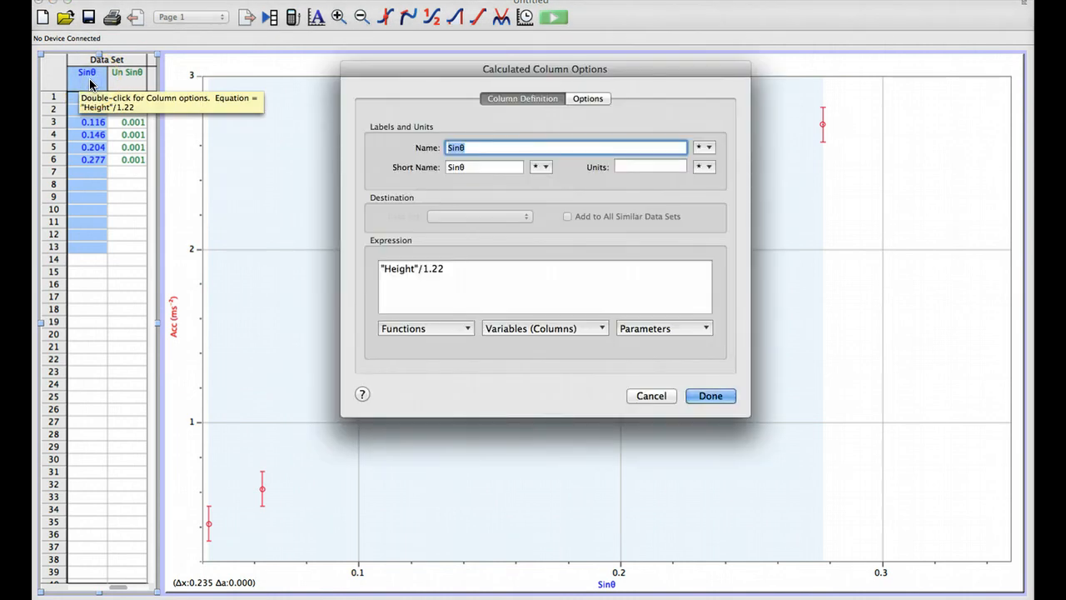
{"action": "left_click", "coordinate": [588, 100]}
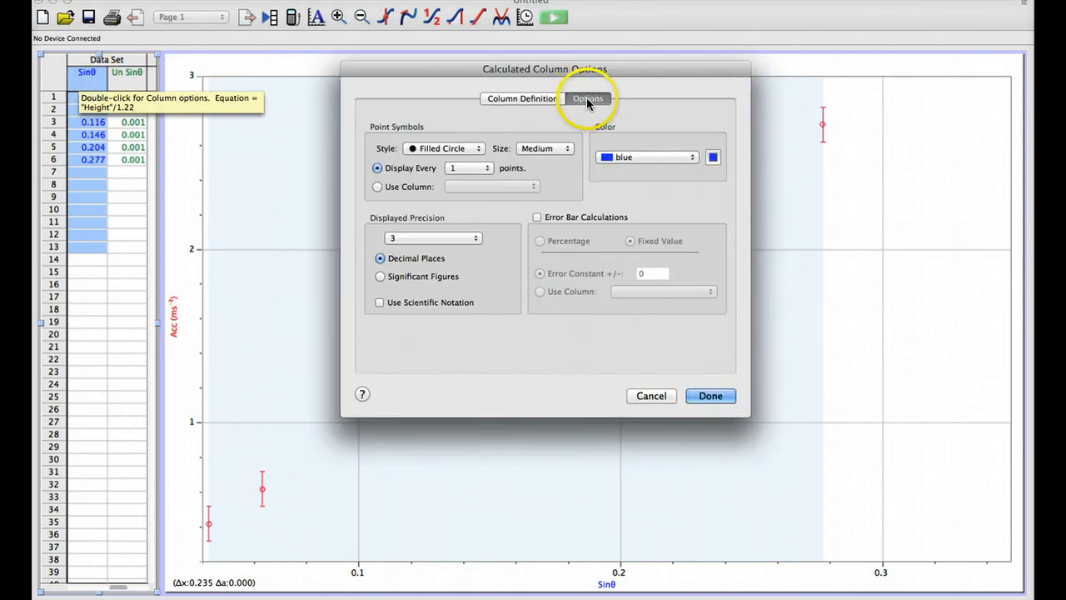
{"action": "left_click", "coordinate": [537, 217]}
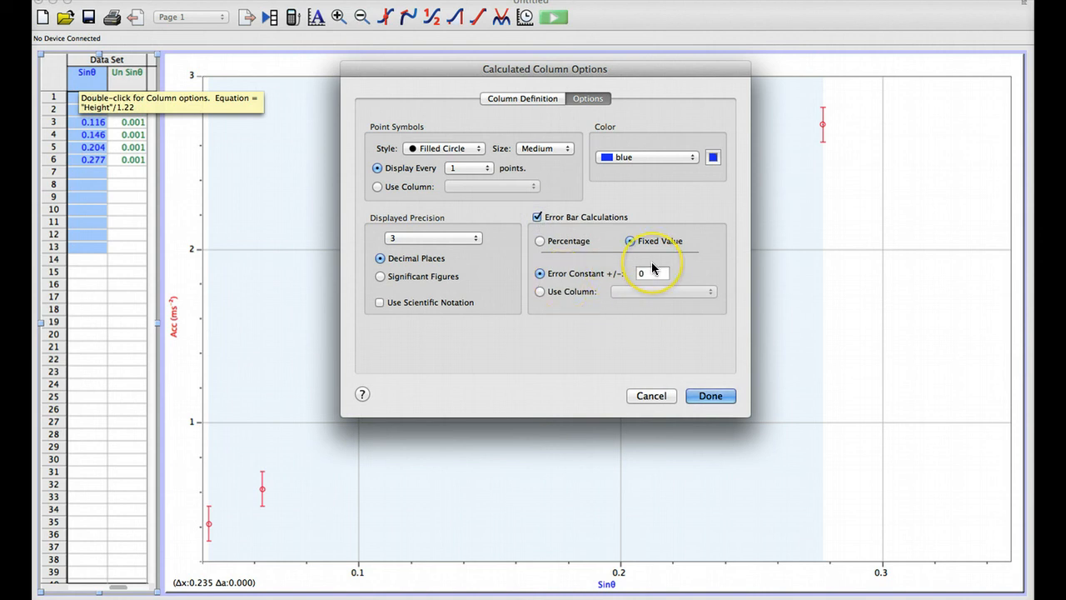
{"action": "left_click", "coordinate": [540, 293]}
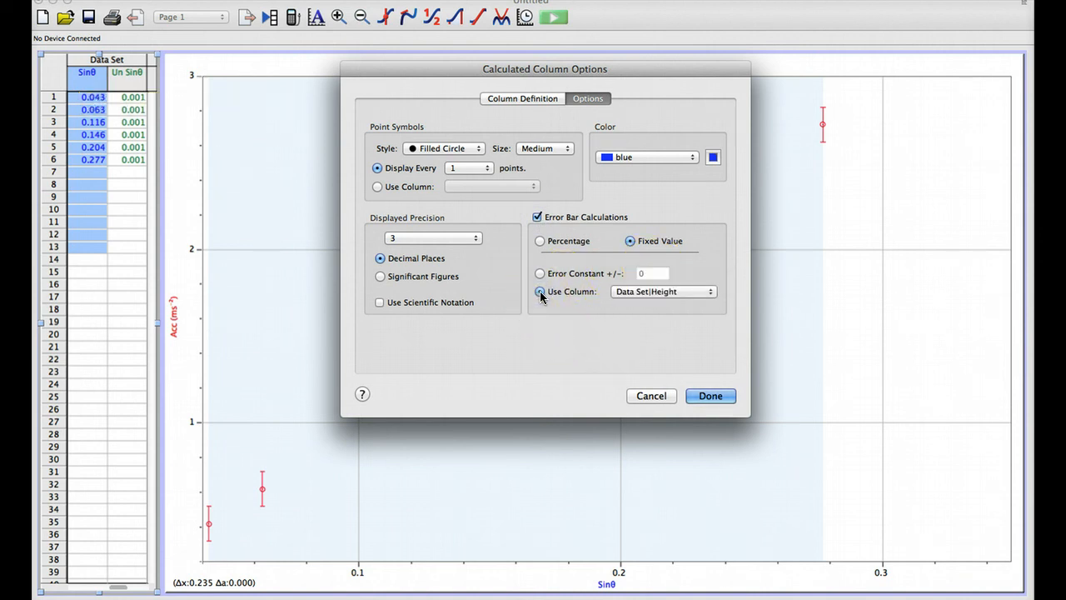
{"action": "left_click", "coordinate": [713, 293]}
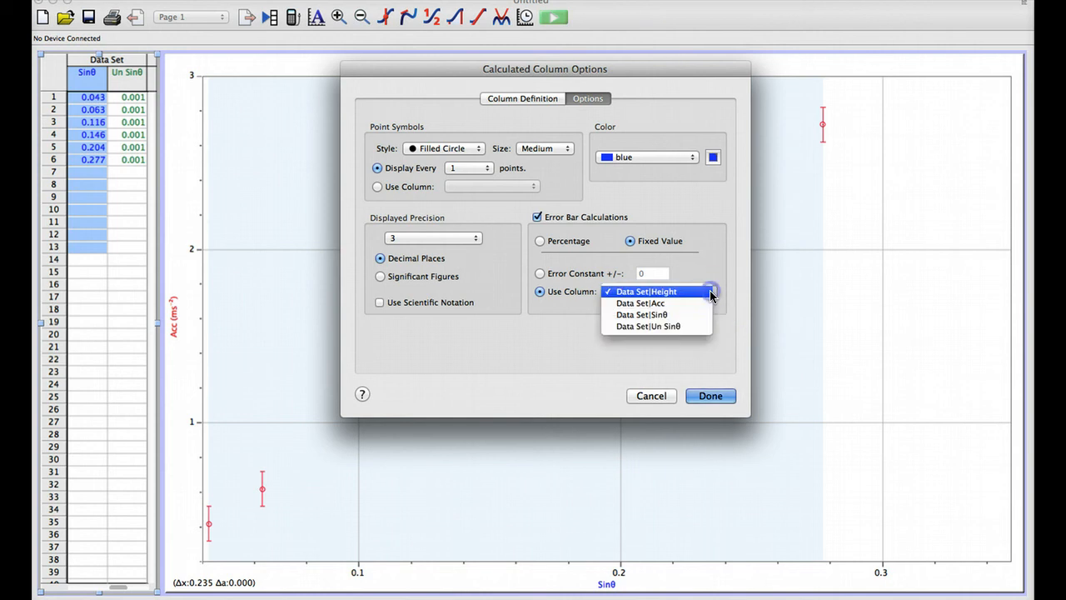
{"action": "left_click", "coordinate": [676, 327]}
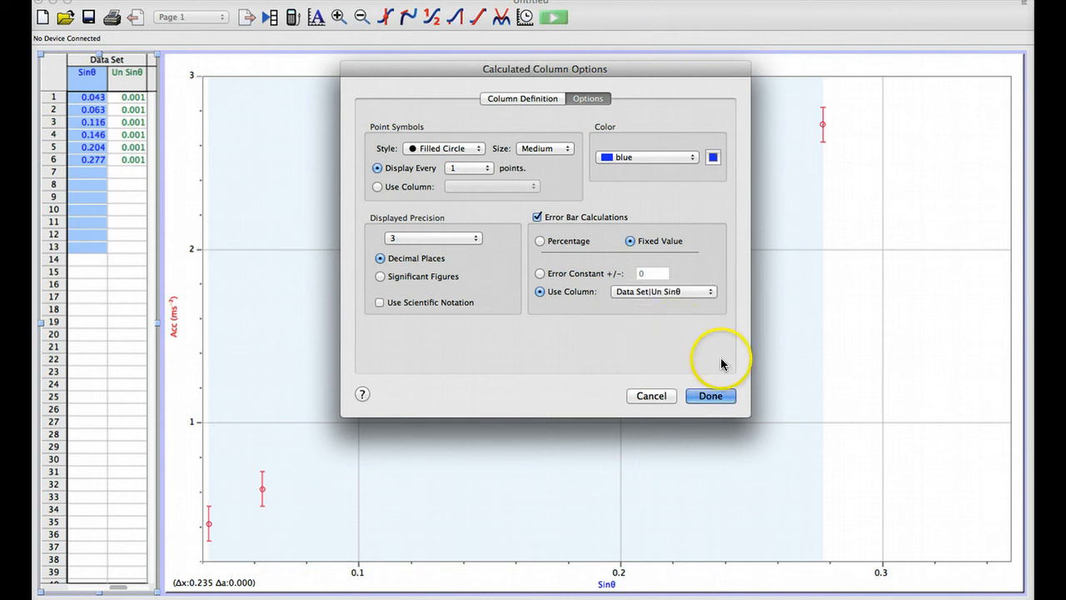
{"action": "left_click", "coordinate": [713, 396]}
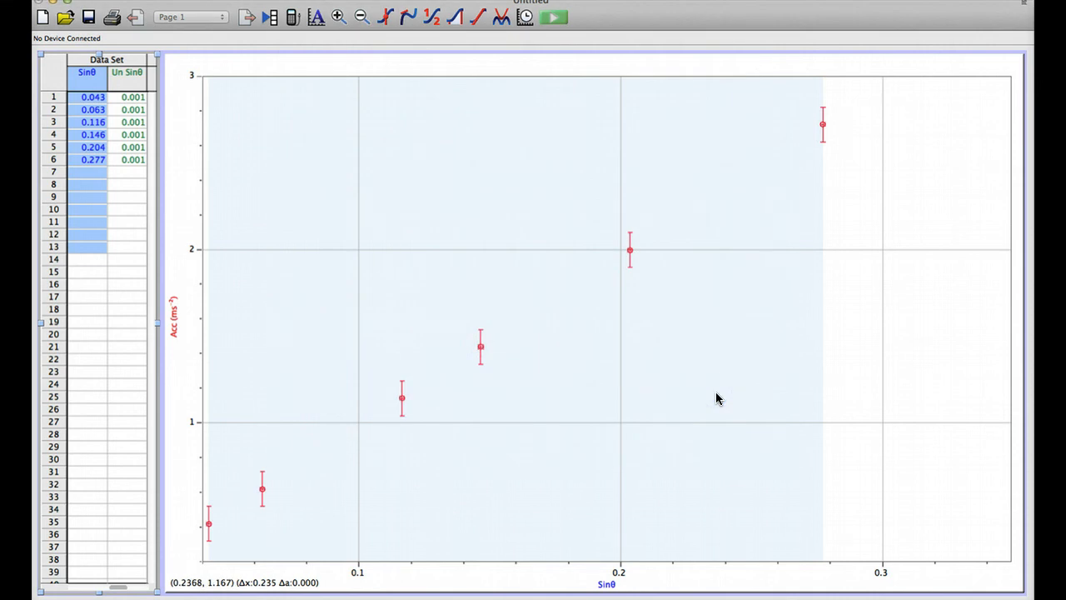
Step: Clear the data selection and add a linear fit to the acceleration against Sinθ graph
{"action": "left_click", "coordinate": [715, 393]}
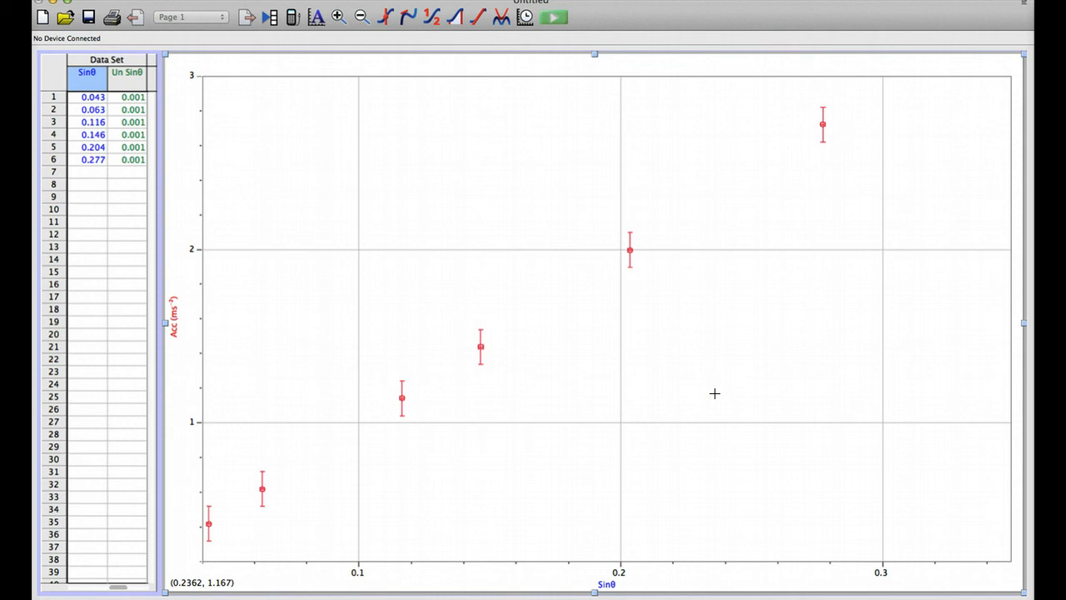
{"action": "left_click_drag", "start_coordinate": [715, 393], "coordinate": [575, 395]}
{"action": "left_click", "coordinate": [145, 134]}
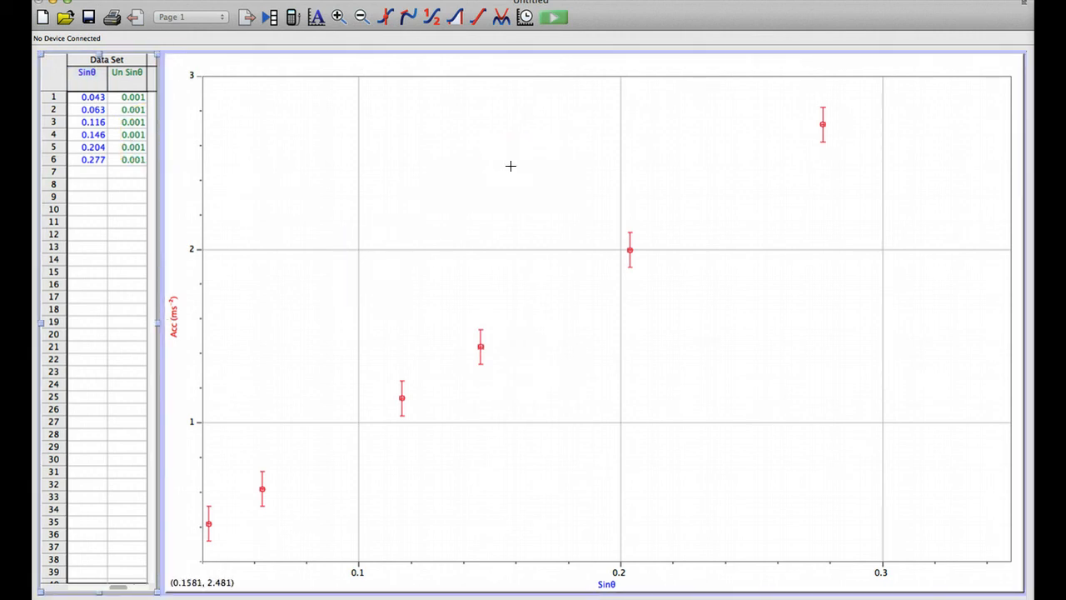
{"action": "left_click", "coordinate": [478, 18]}
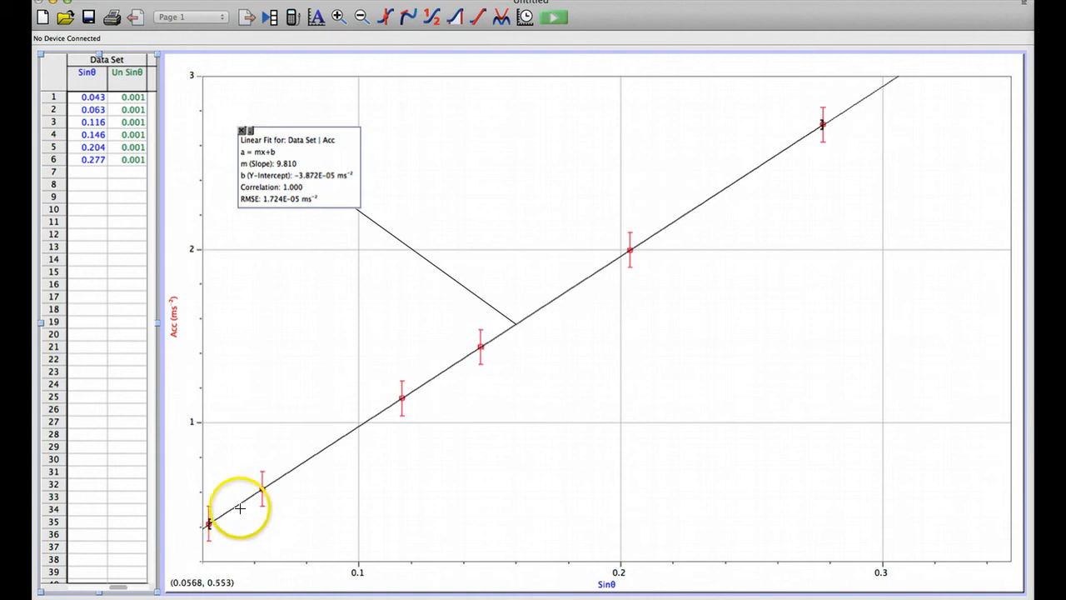
Step: Stretch the graph's acceleration axis so that its lower end starts at 0
{"action": "left_click", "coordinate": [200, 538]}
{"action": "mouse_move", "coordinate": [200, 538]}
{"action": "left_mouse_down"}
{"action": "mouse_move", "coordinate": [200, 499]}
{"action": "mouse_move", "coordinate": [197, 517]}
{"action": "left_mouse_up"}
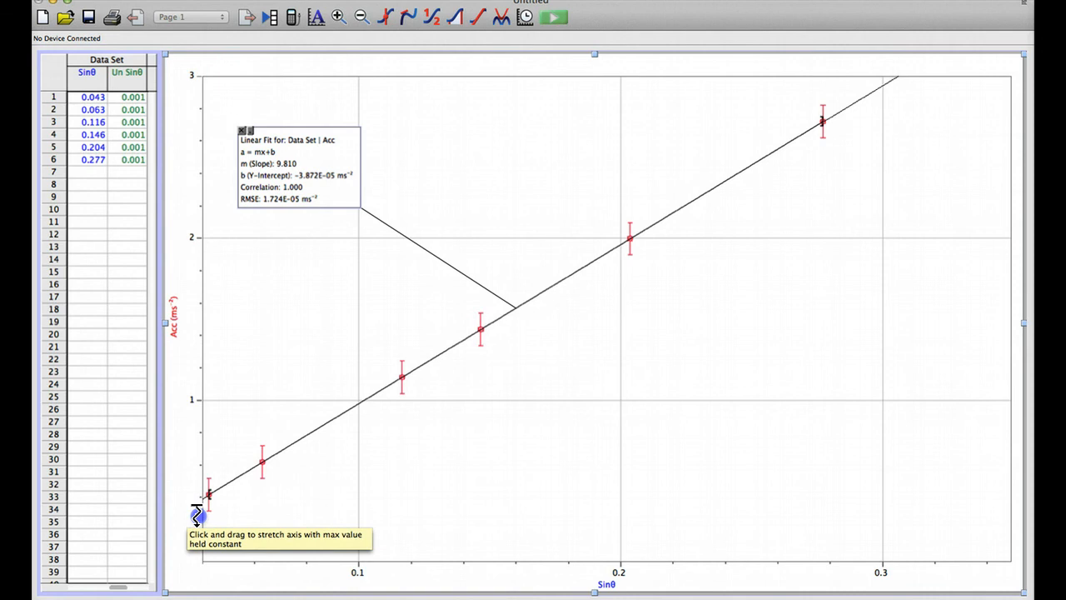
{"action": "left_click_drag", "start_coordinate": [197, 515], "coordinate": [196, 514]}
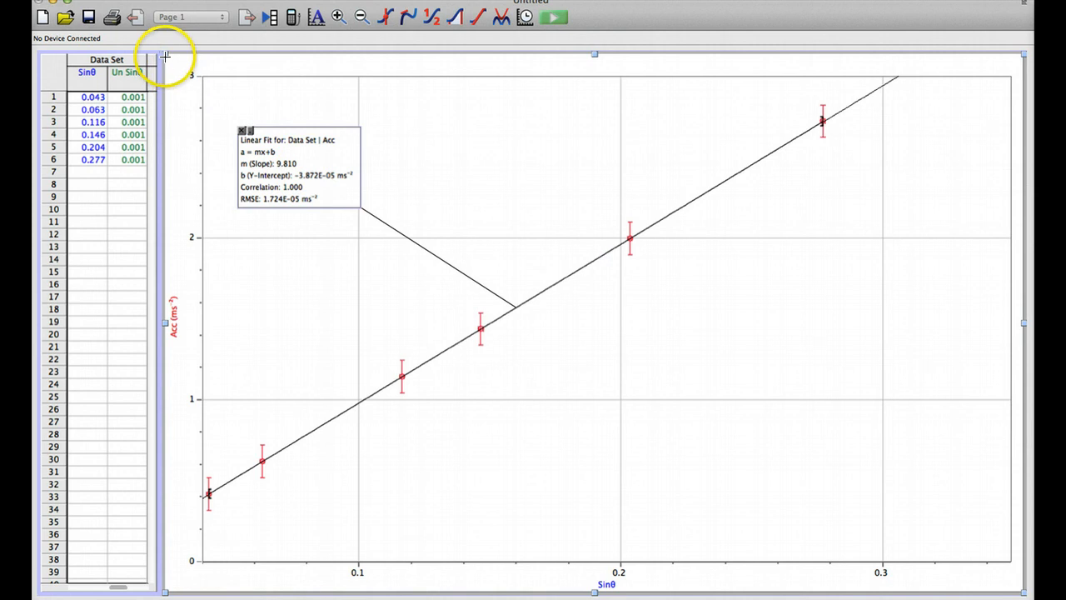
Step: Copy a screenshot of the whole graph and paste it below the equation placeholder in the Google Docs document "Determining g on an Incline"
{"action": "left_click_drag", "start_coordinate": [163, 54], "coordinate": [1021, 592]}
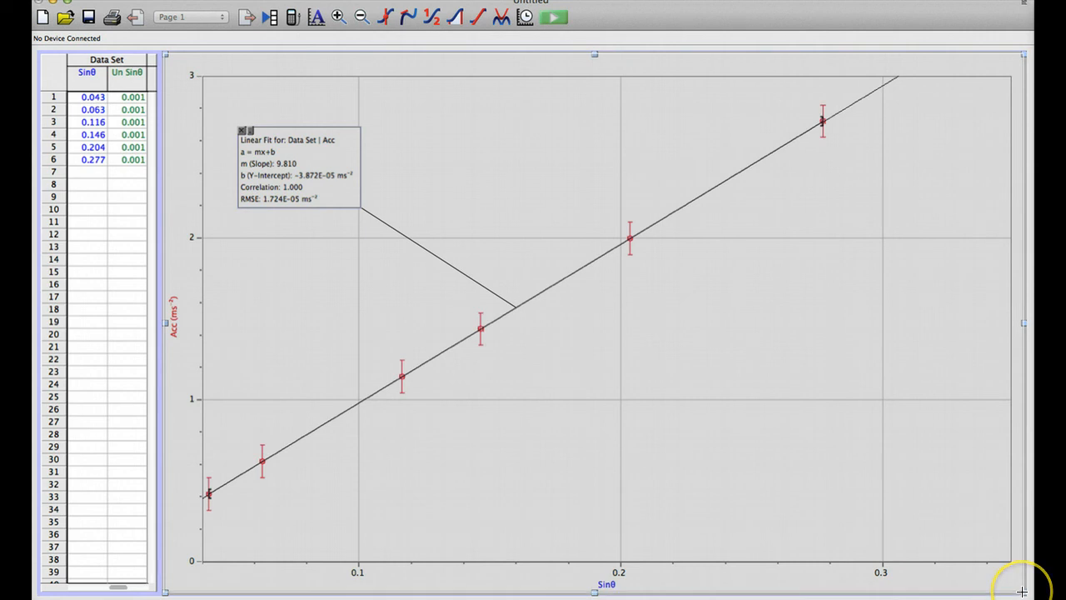
{"action": "left_click", "coordinate": [1021, 591]}
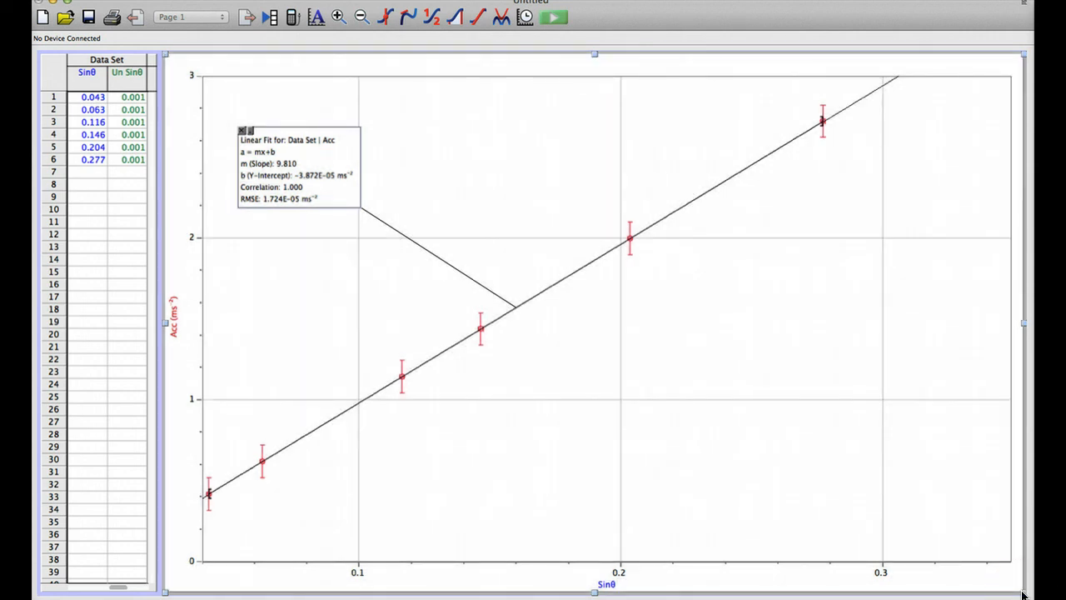
{"action": "key", "text": "ctrl+Up"}
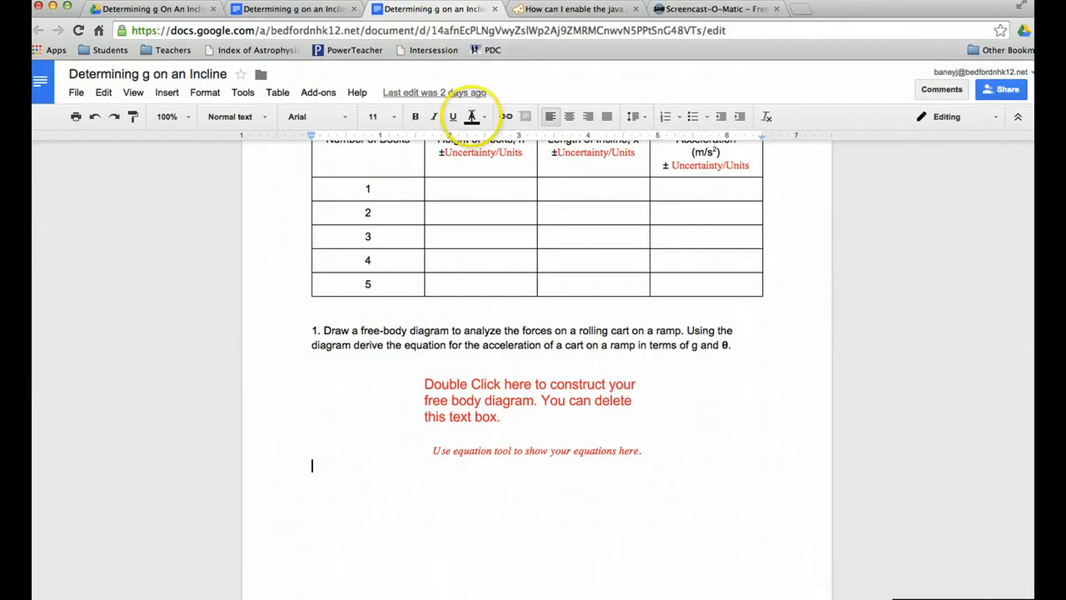
{"action": "key", "text": "super+v"}
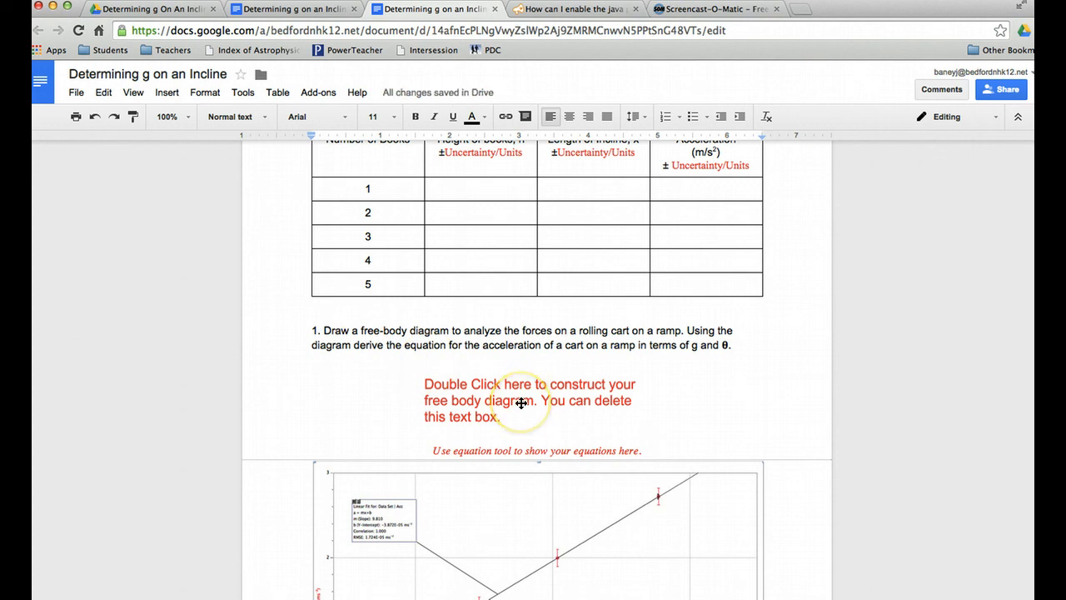
{"action": "scroll", "coordinate": [521, 403], "scroll_direction": "down", "scroll_amount": 5}
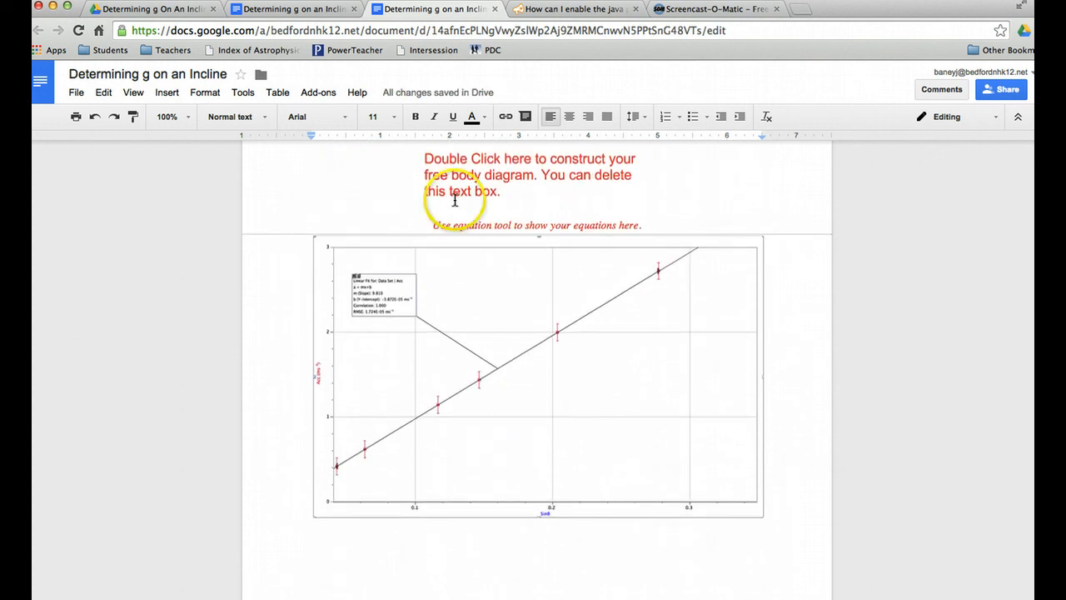